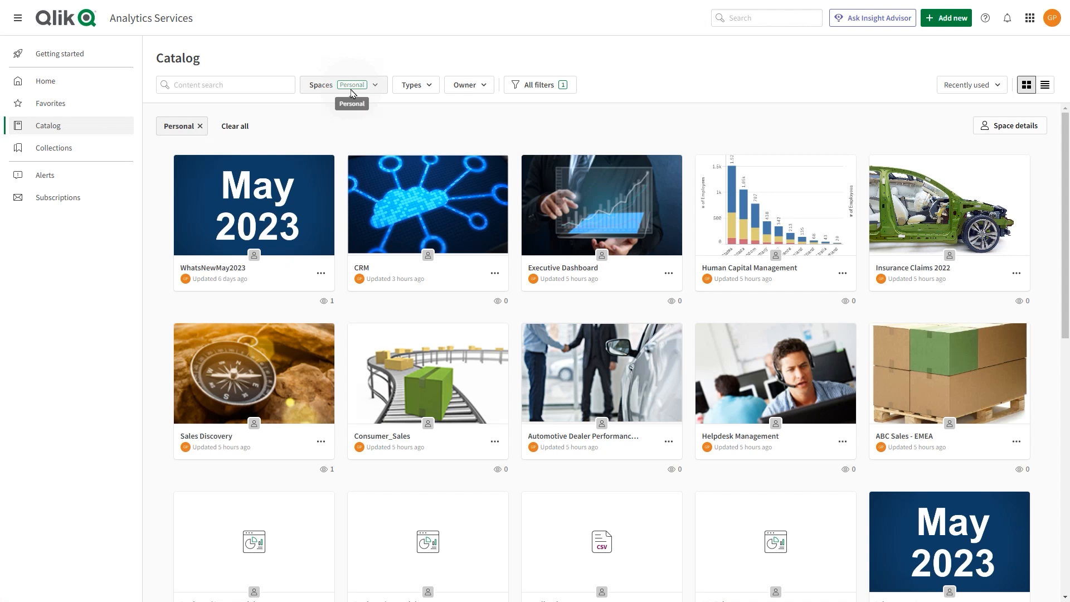
# Browse the catalog content by space, filtering to Marketing shared space and to Marketing Managed space.
pyautogui.click(351, 94)
pyautogui.click(351, 165)
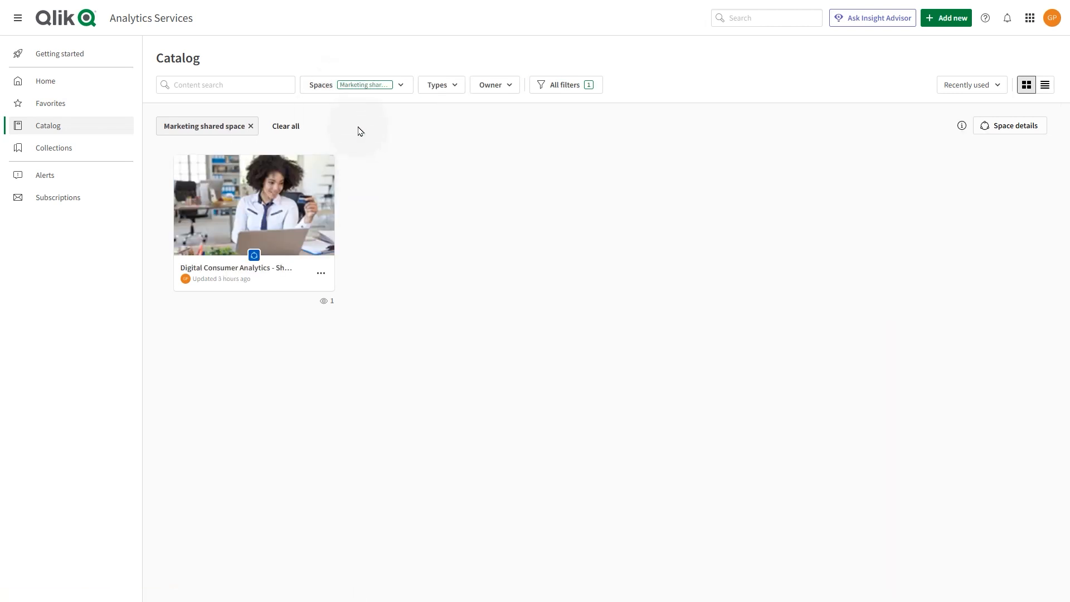
pyautogui.click(353, 89)
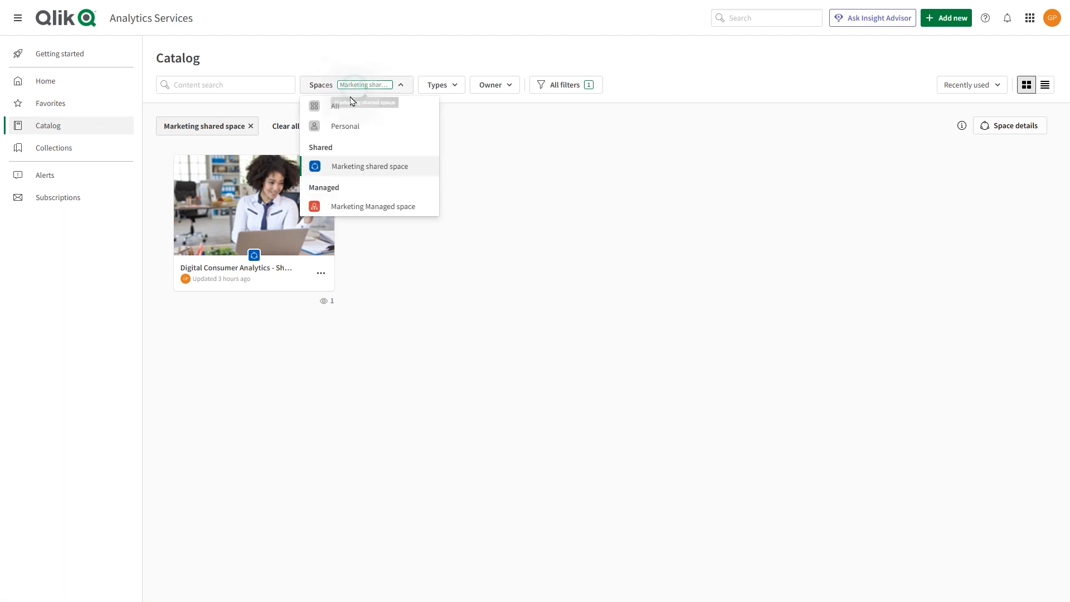
pyautogui.click(373, 207)
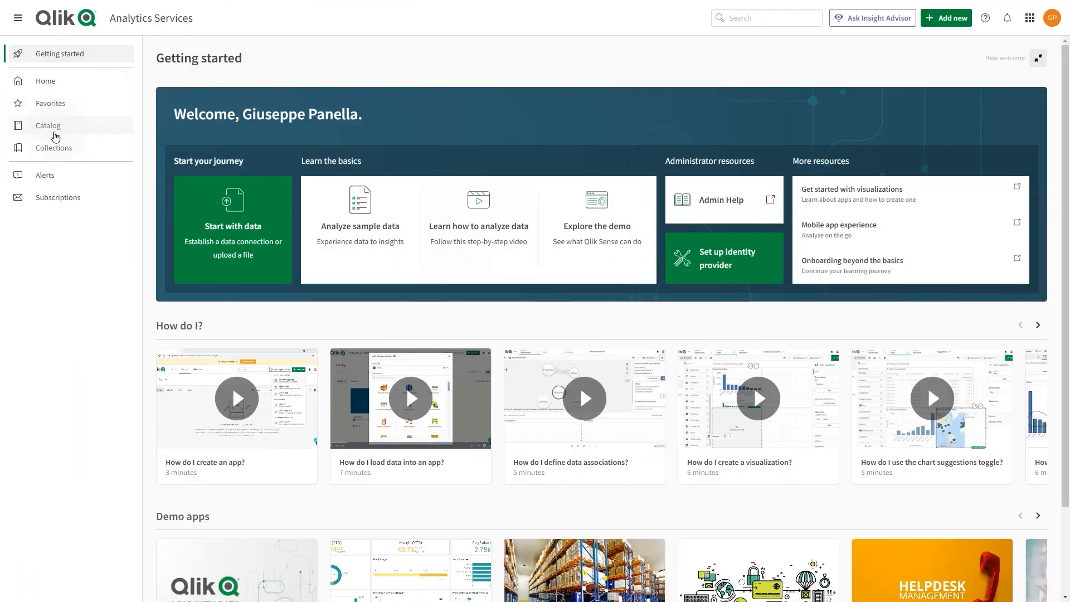
# Open the catalog and filter its content to the Personal space.
pyautogui.click(50, 133)
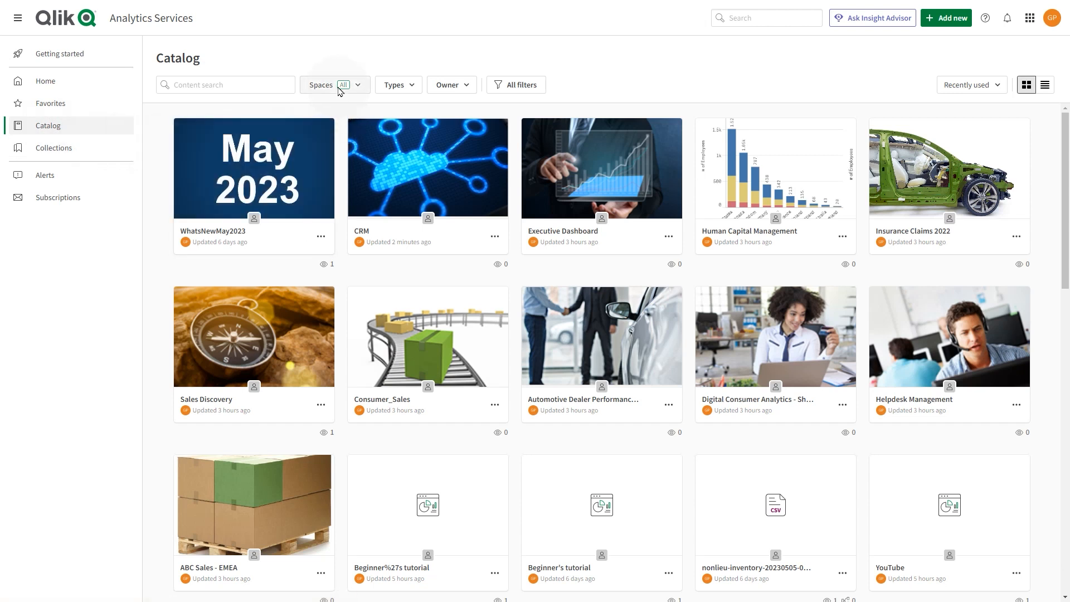
pyautogui.click(338, 87)
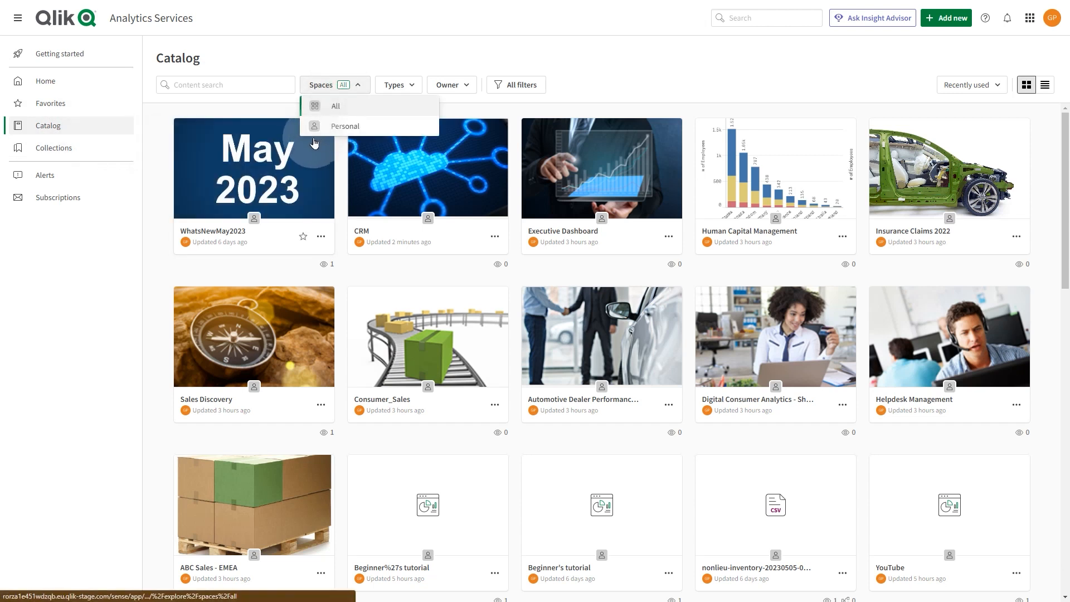
pyautogui.moveTo(307, 149)
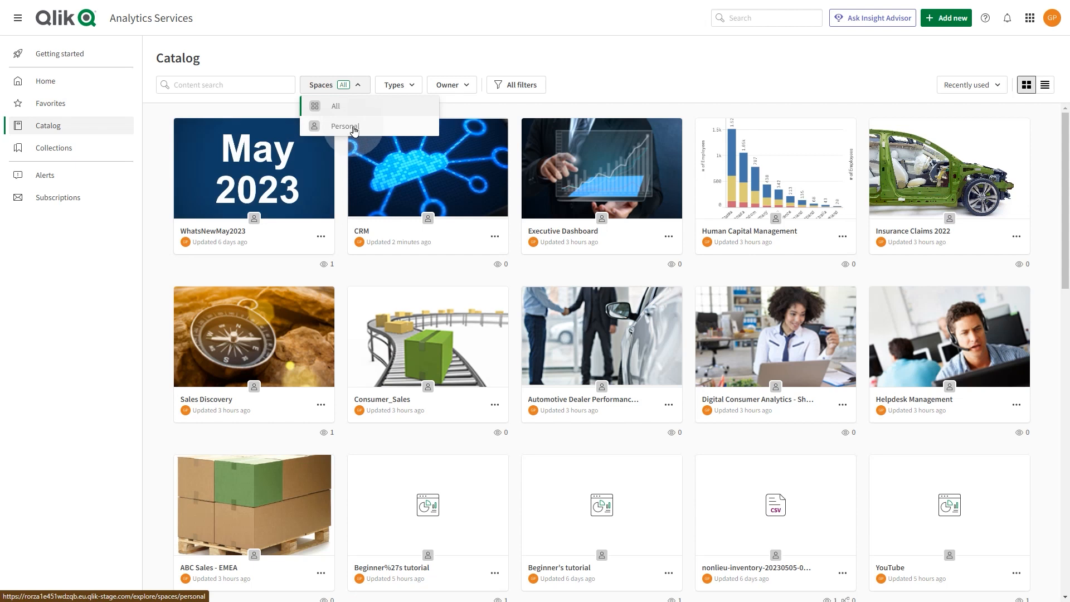
pyautogui.click(353, 127)
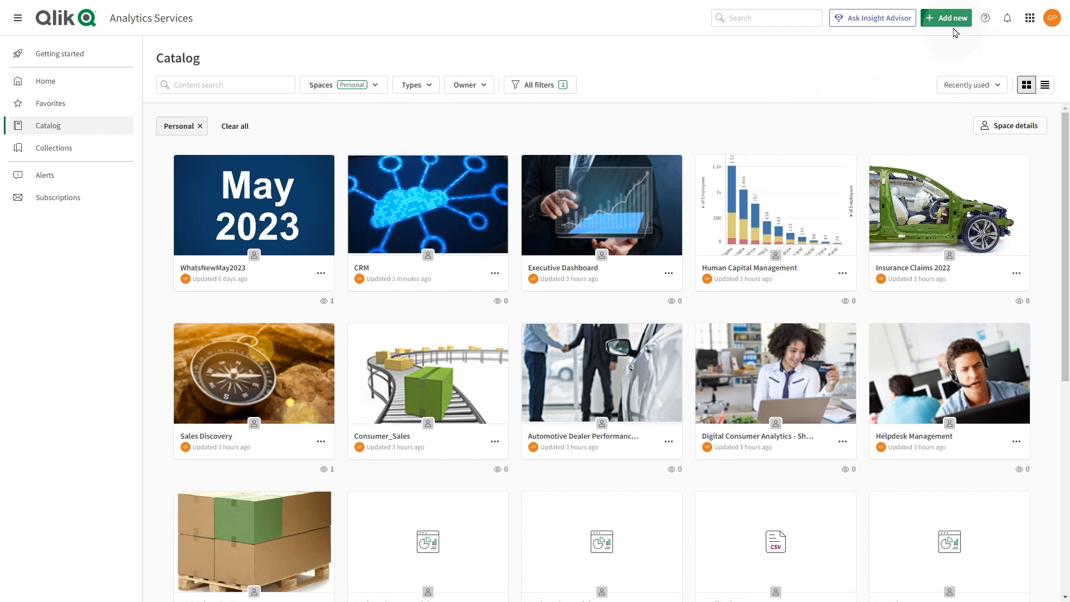
# Create a new space of type Shared named "Marketing shared space", leaving the description empty.
pyautogui.click(951, 26)
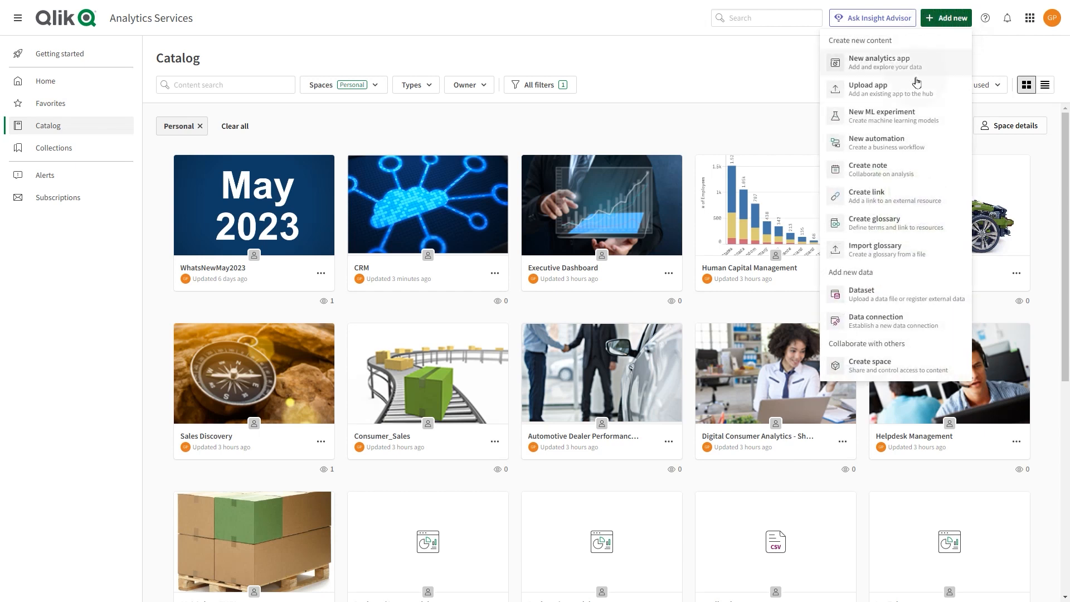
pyautogui.click(860, 365)
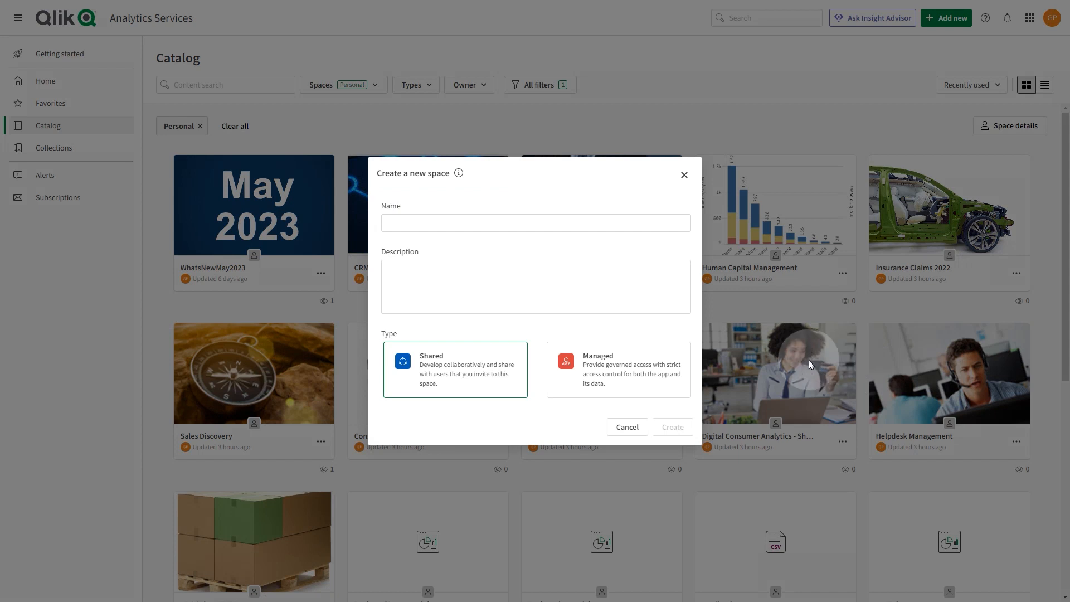
pyautogui.click(478, 223)
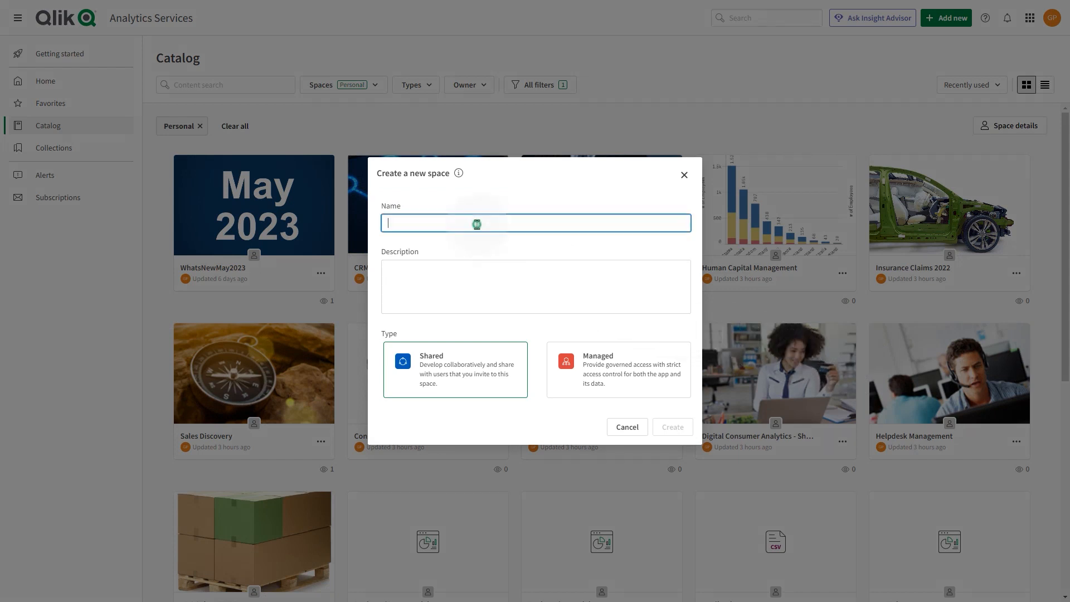
pyautogui.write('Marketing shared space')
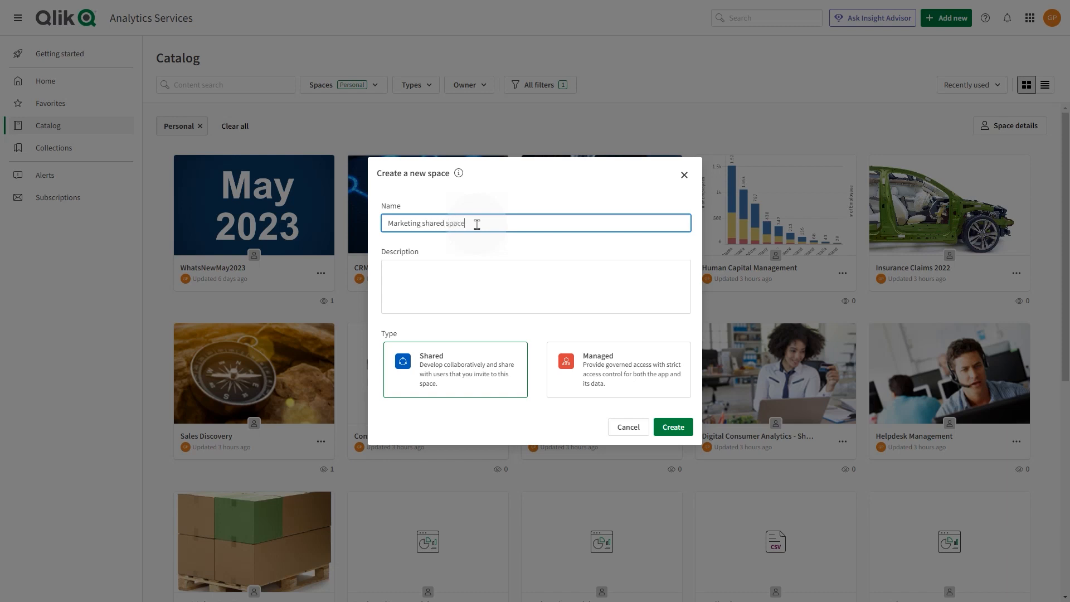
pyautogui.click(440, 277)
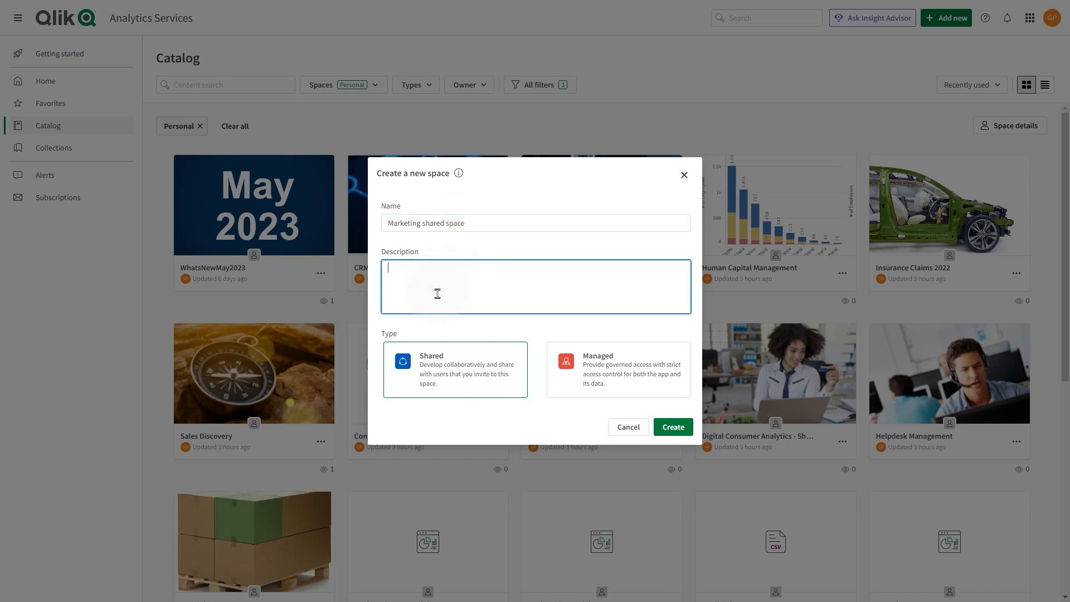
pyautogui.click(436, 360)
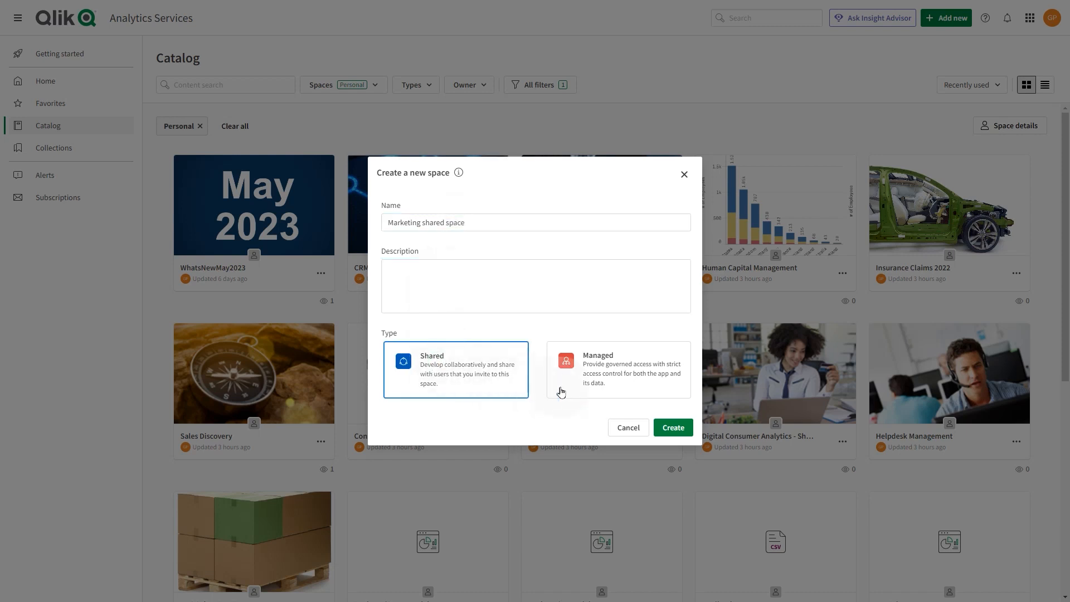
pyautogui.click(673, 428)
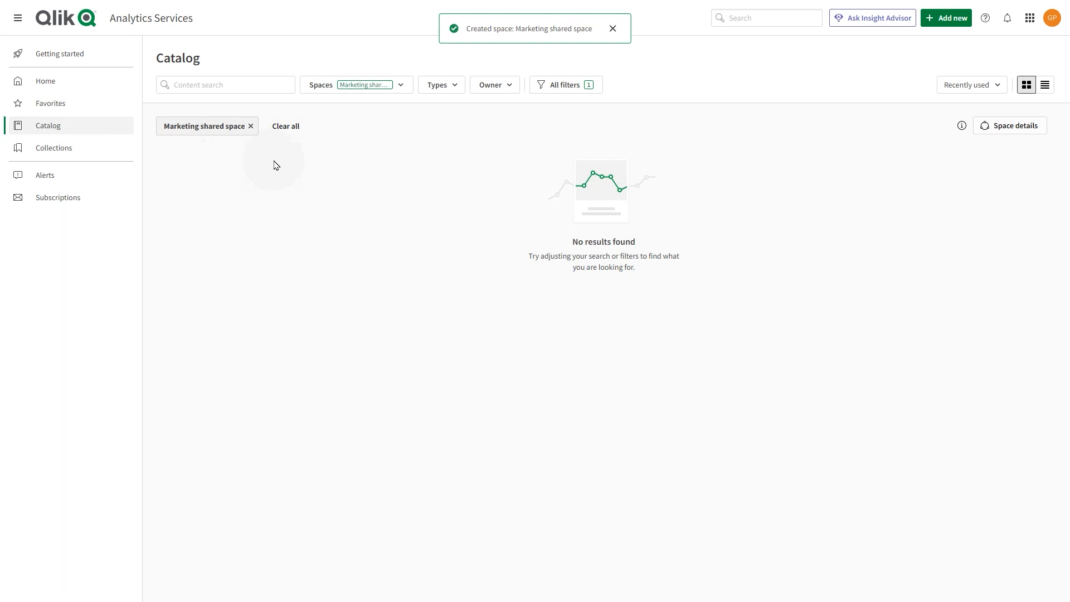
pyautogui.click(945, 21)
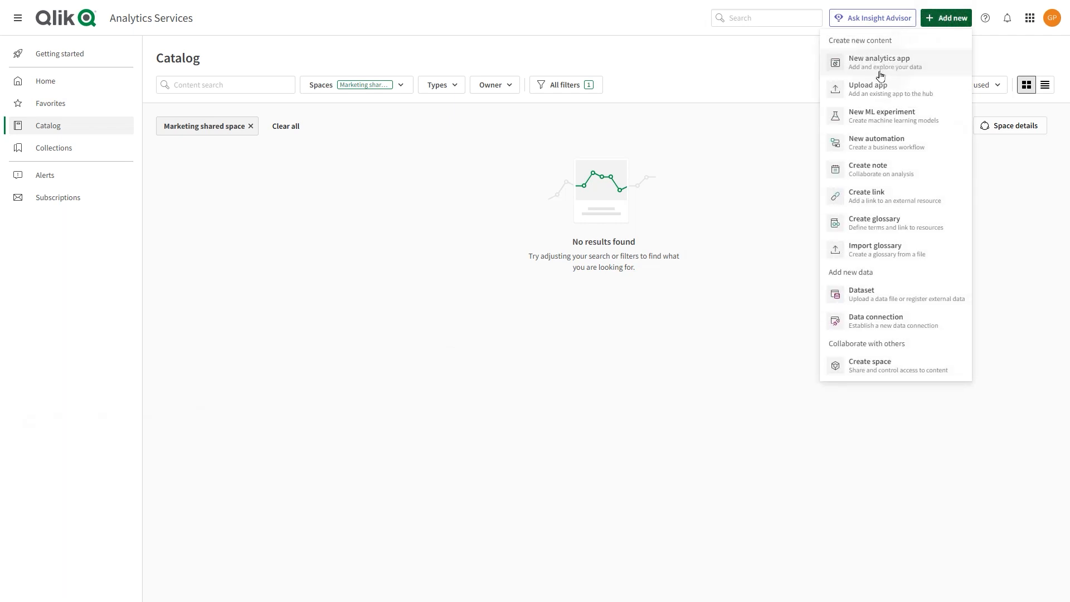
pyautogui.click(782, 143)
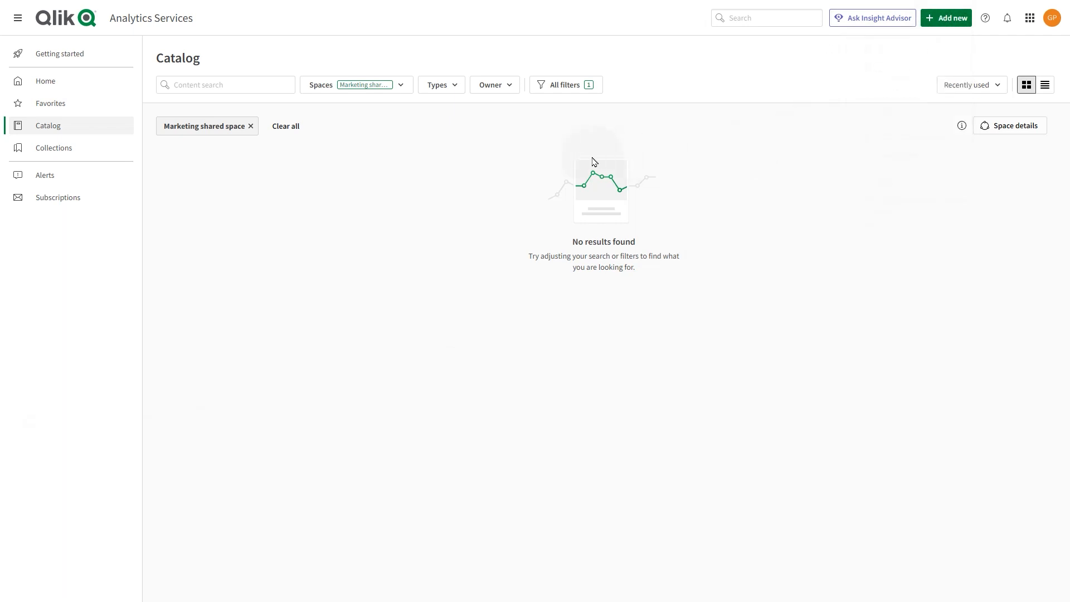
# Move the Digital Consumer Analytics app from the Personal space to Marketing shared space.
pyautogui.click(400, 86)
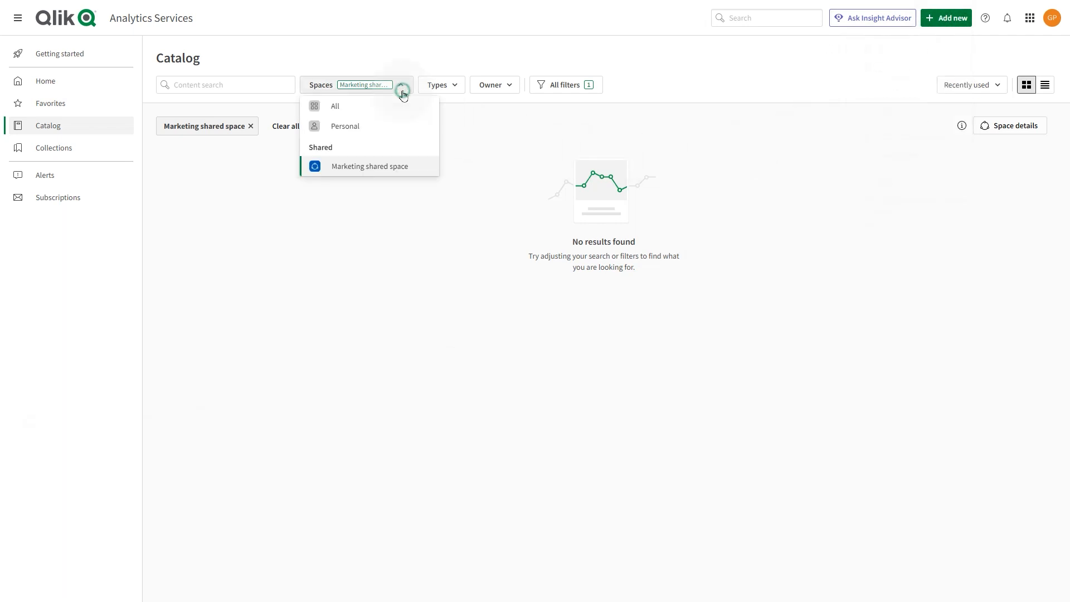
pyautogui.click(396, 125)
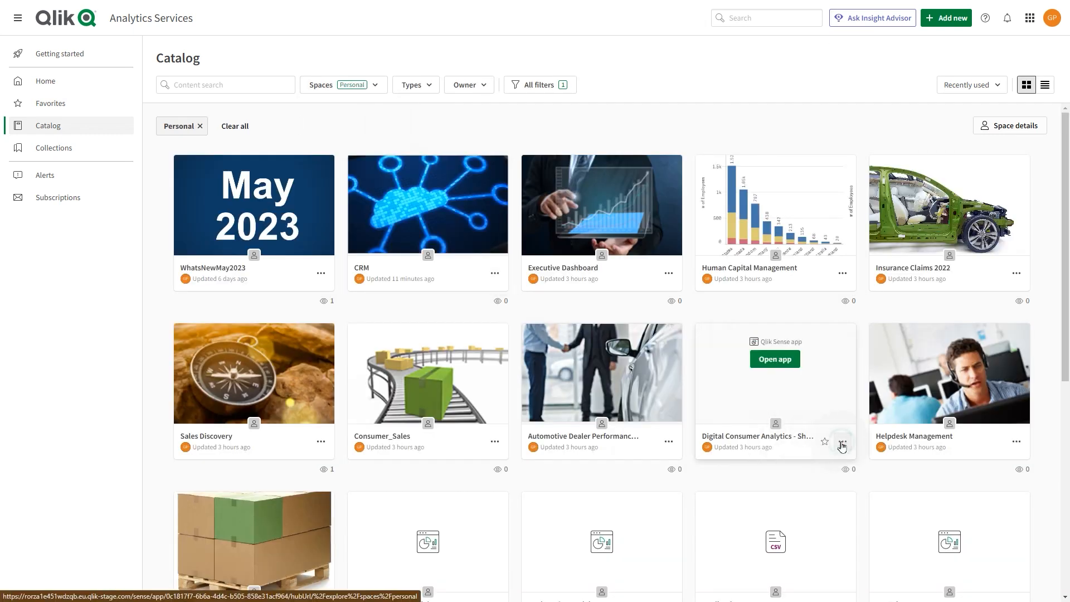
pyautogui.click(842, 440)
pyautogui.click(769, 327)
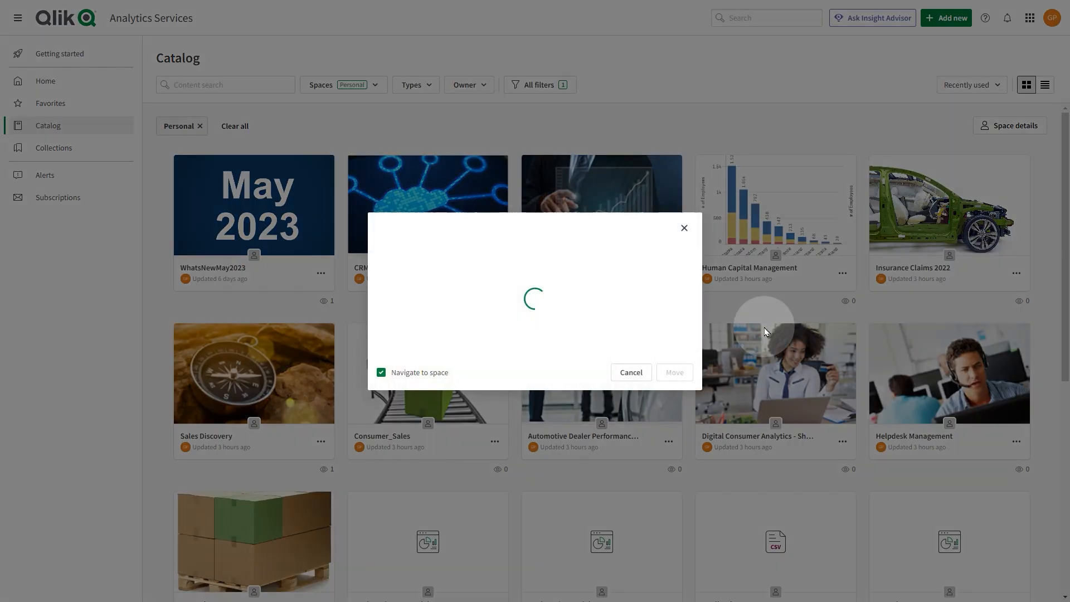
pyautogui.click(681, 336)
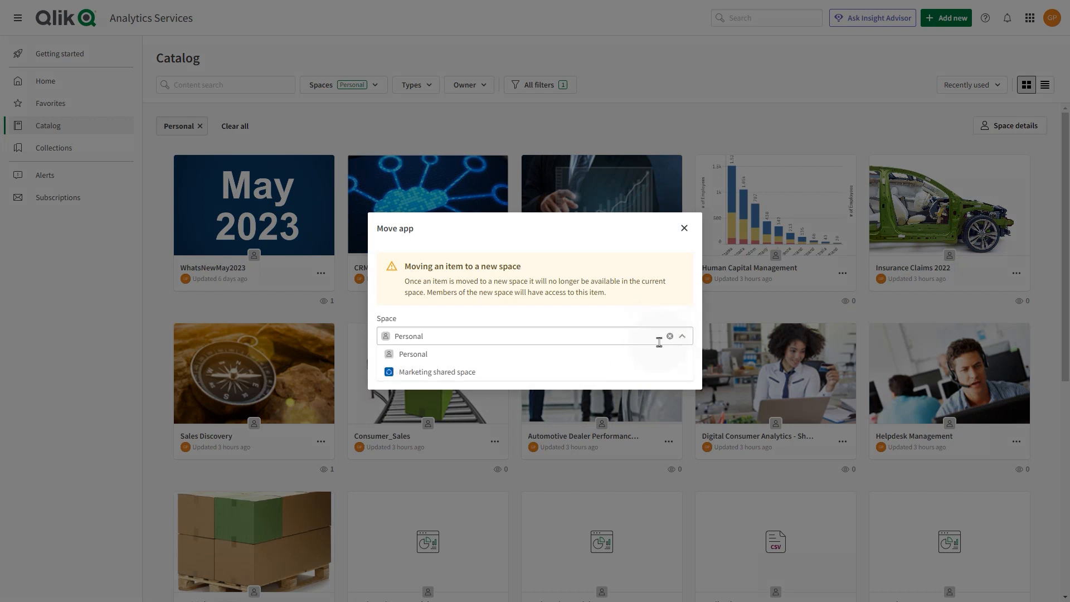
pyautogui.click(422, 372)
pyautogui.click(675, 374)
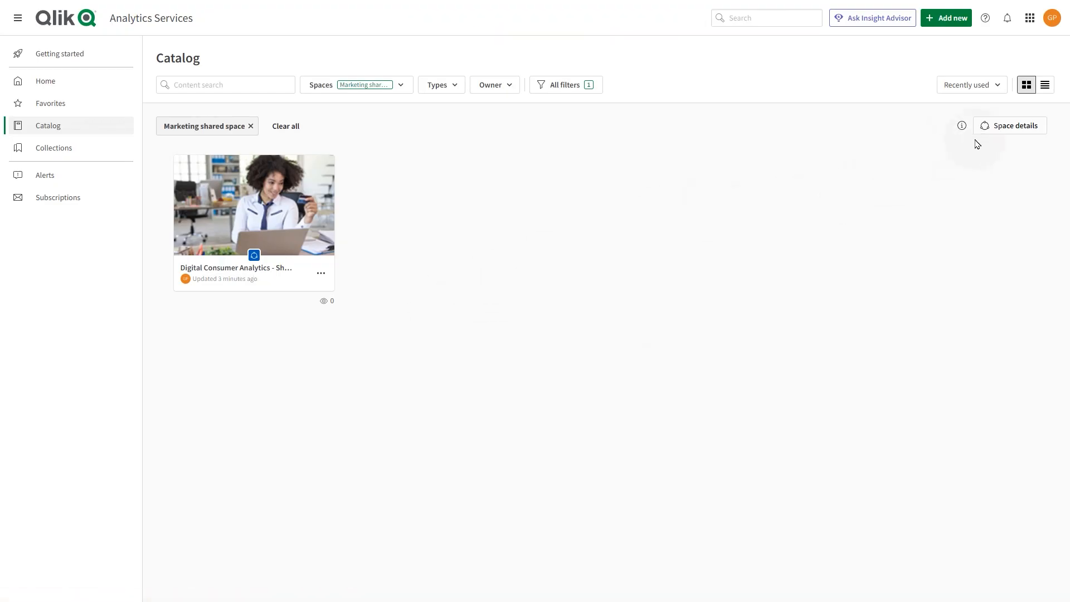
# Open the member management of Marketing shared space and select the user to add by searching for their name.
pyautogui.click(1008, 129)
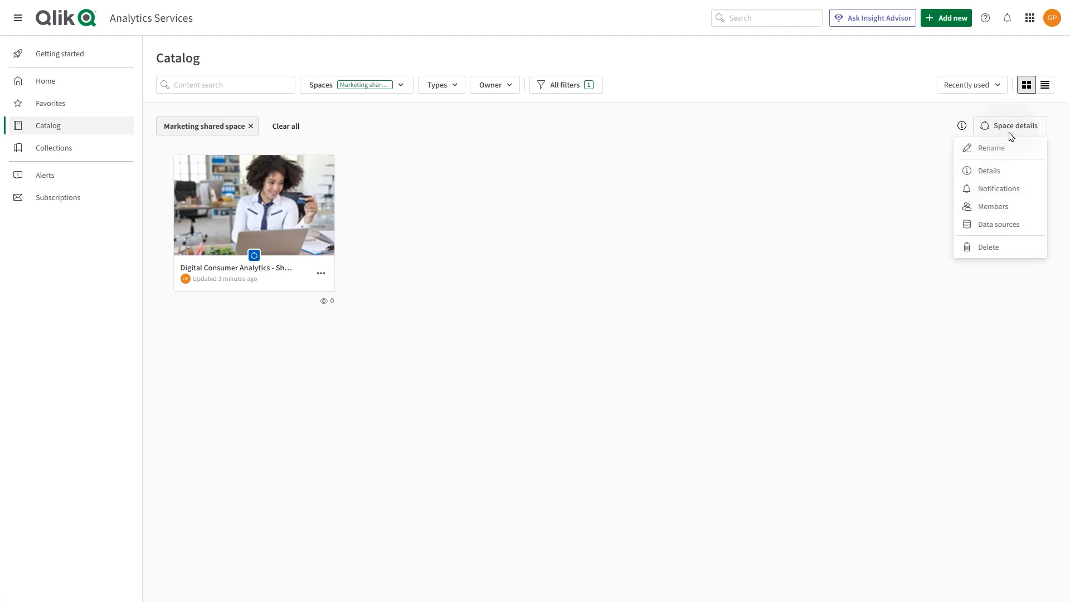
pyautogui.click(997, 210)
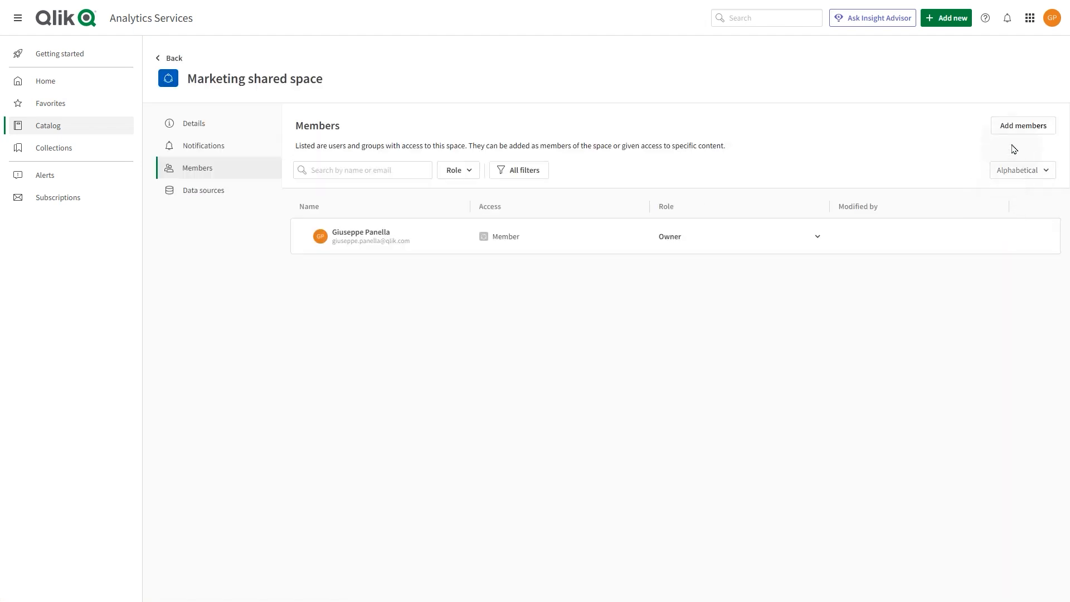
pyautogui.click(1010, 127)
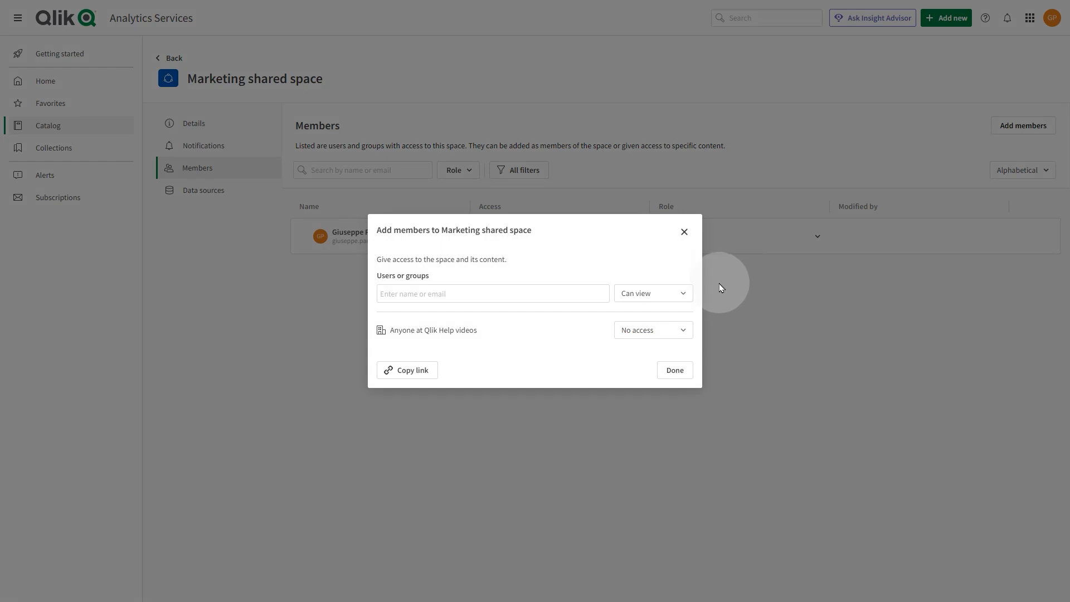
pyautogui.click(559, 294)
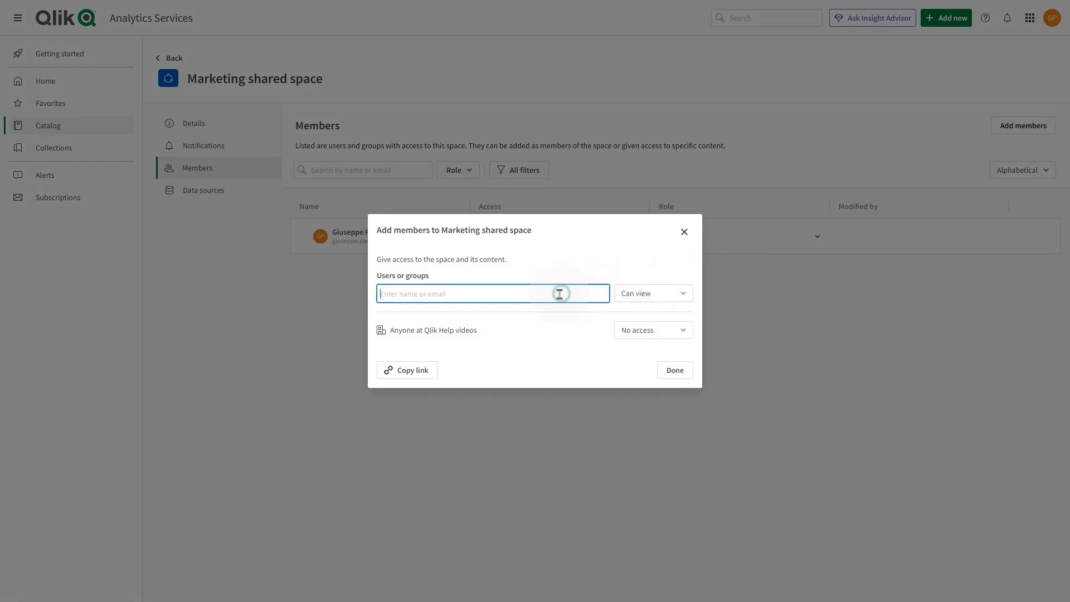
pyautogui.write('Isa')
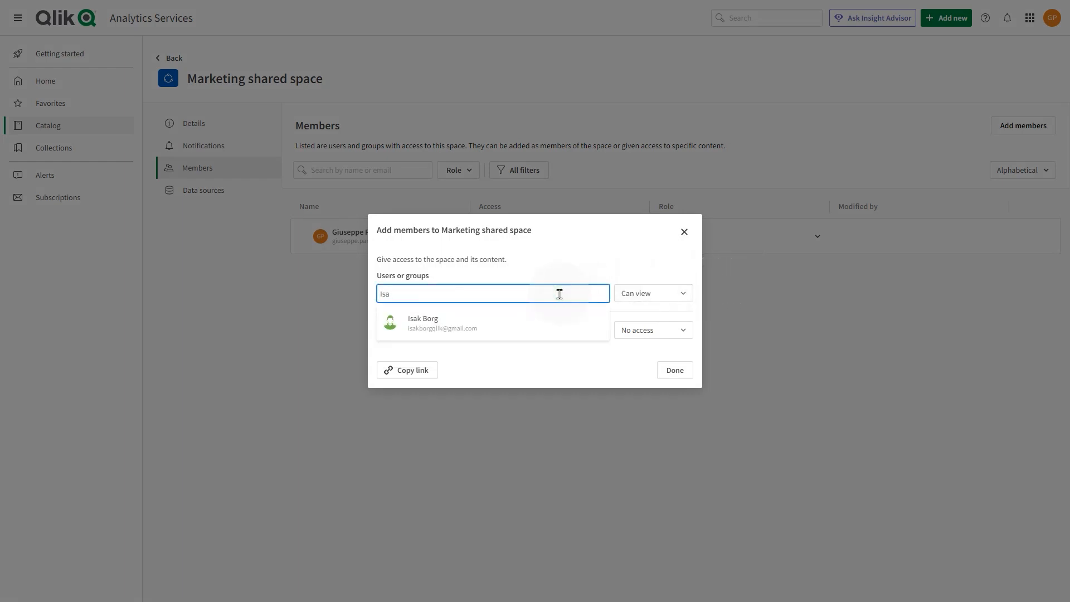
pyautogui.click(506, 329)
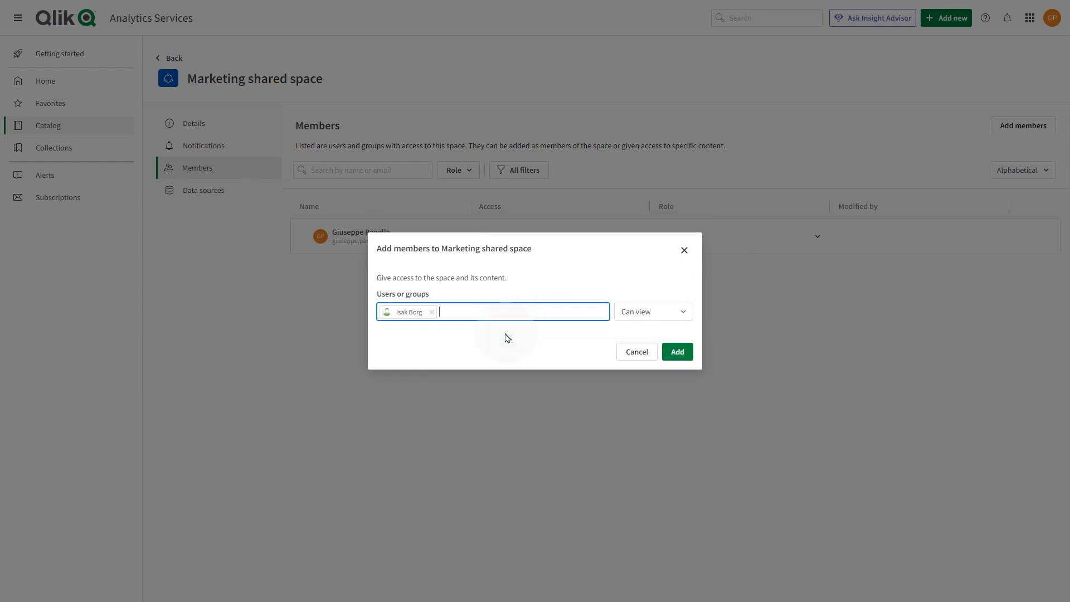
# Give the selected user the additional roles Can edit, Can edit data in apps, Can manage and Can consume data, and add them to the space.
pyautogui.click(636, 313)
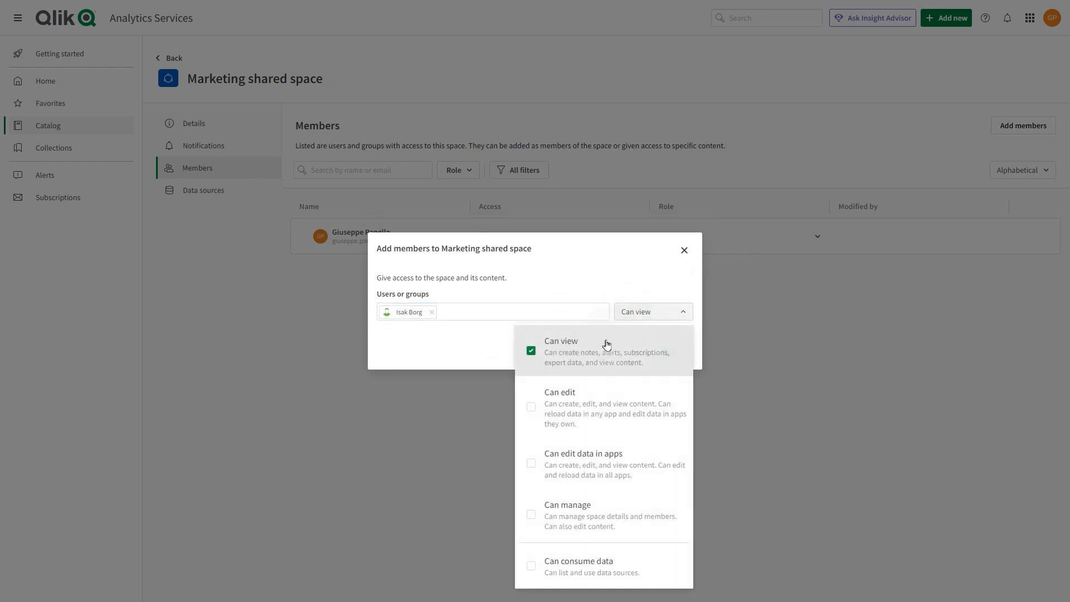
pyautogui.click(531, 407)
pyautogui.click(528, 468)
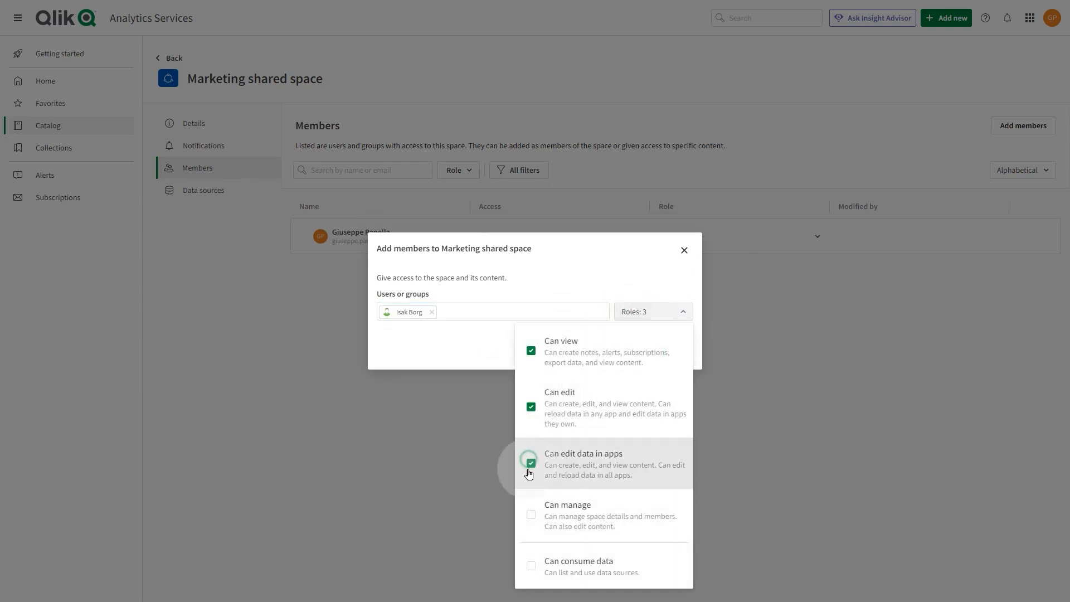
pyautogui.click(531, 516)
pyautogui.click(533, 561)
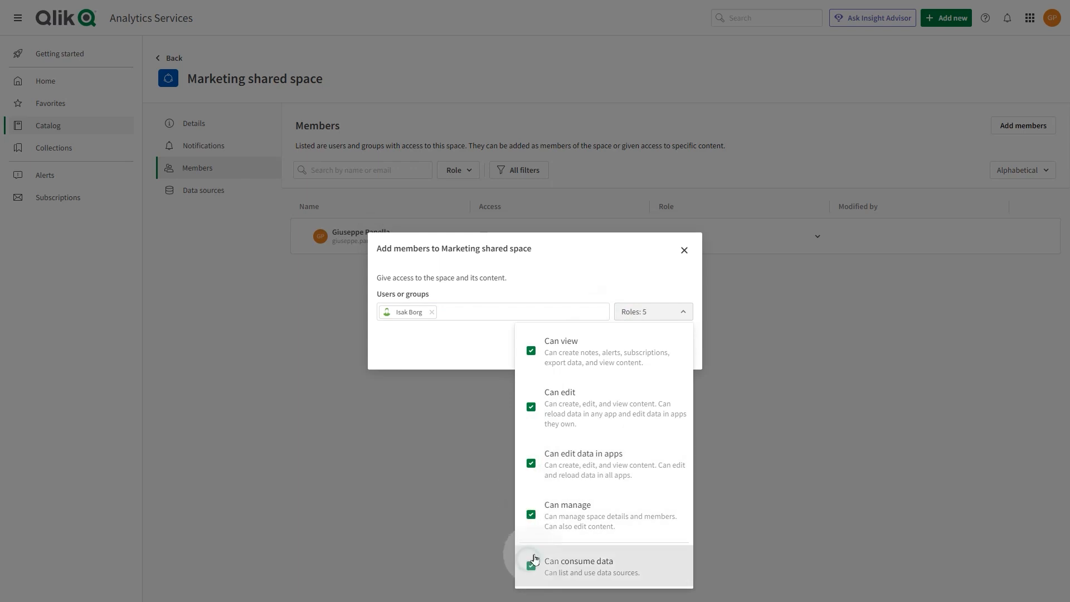
pyautogui.click(500, 344)
pyautogui.click(678, 356)
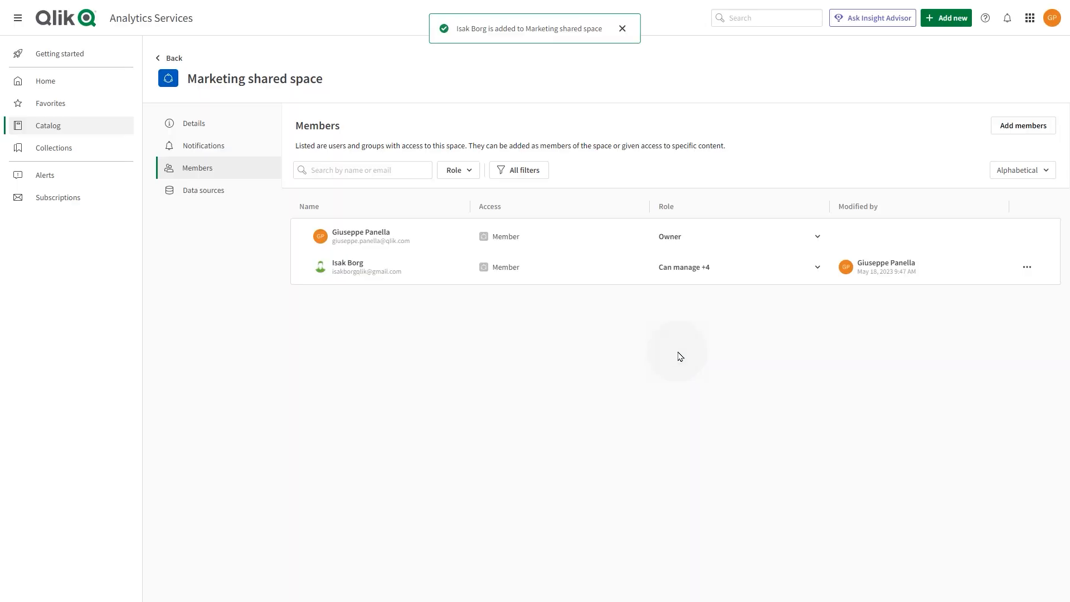
# Review the access options for anyone at Qlik Help videos when adding members to the space.
pyautogui.click(1013, 127)
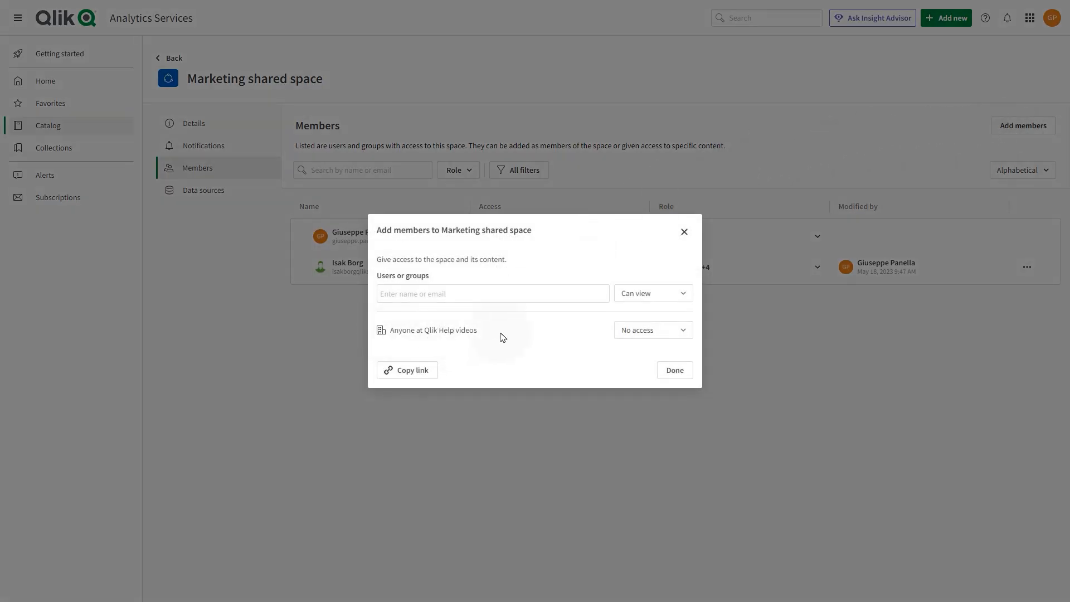
pyautogui.click(665, 333)
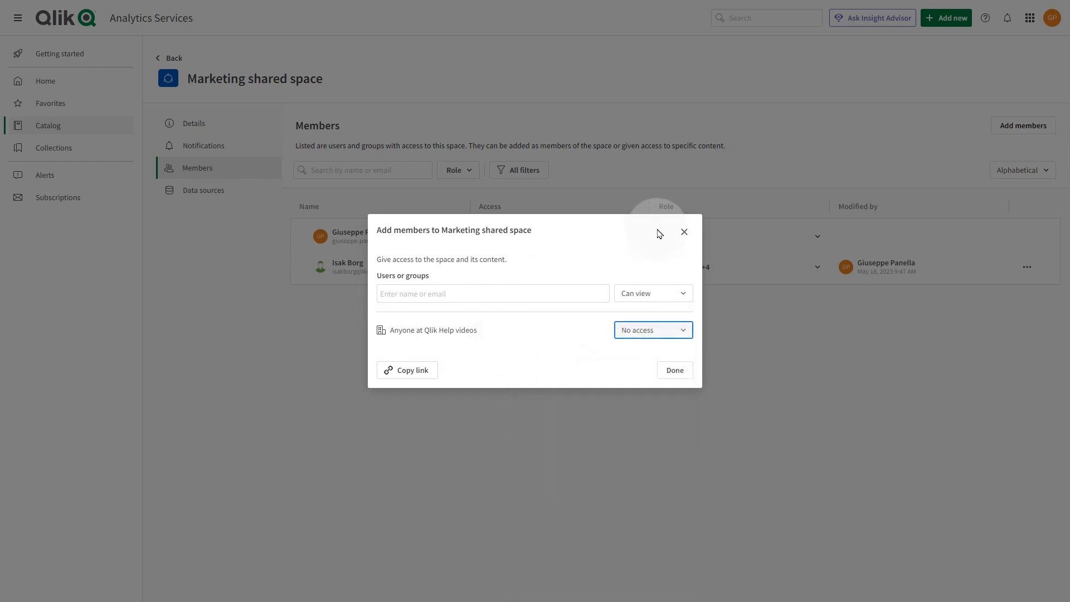
pyautogui.click(684, 231)
# Share the Digital Consumer Analytics - Shoe Retail app from Marketing shared space with one user, using the Can view role.
pyautogui.click(161, 55)
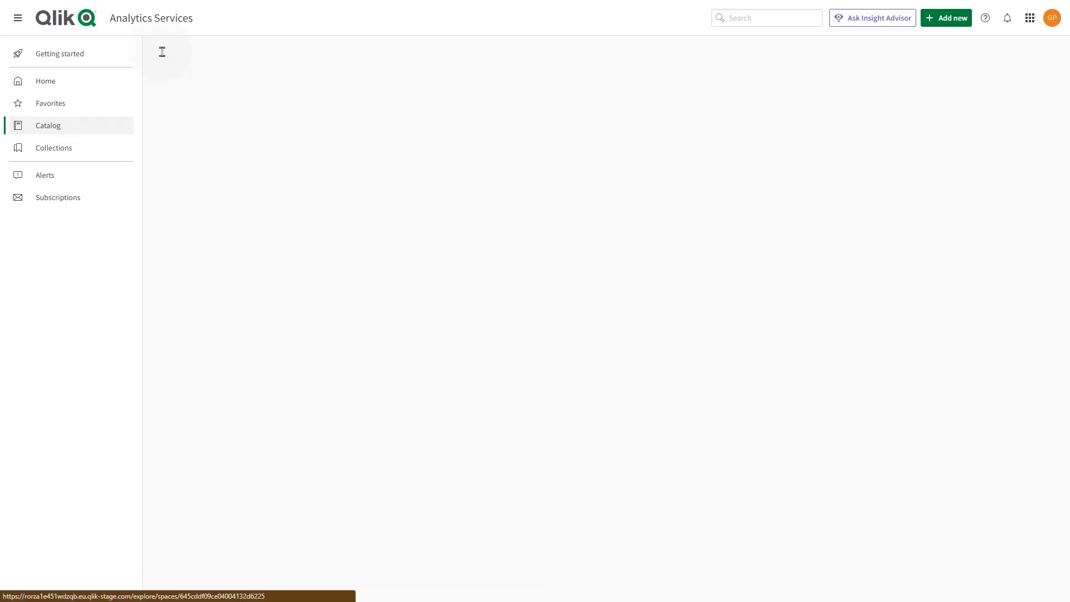
pyautogui.click(322, 274)
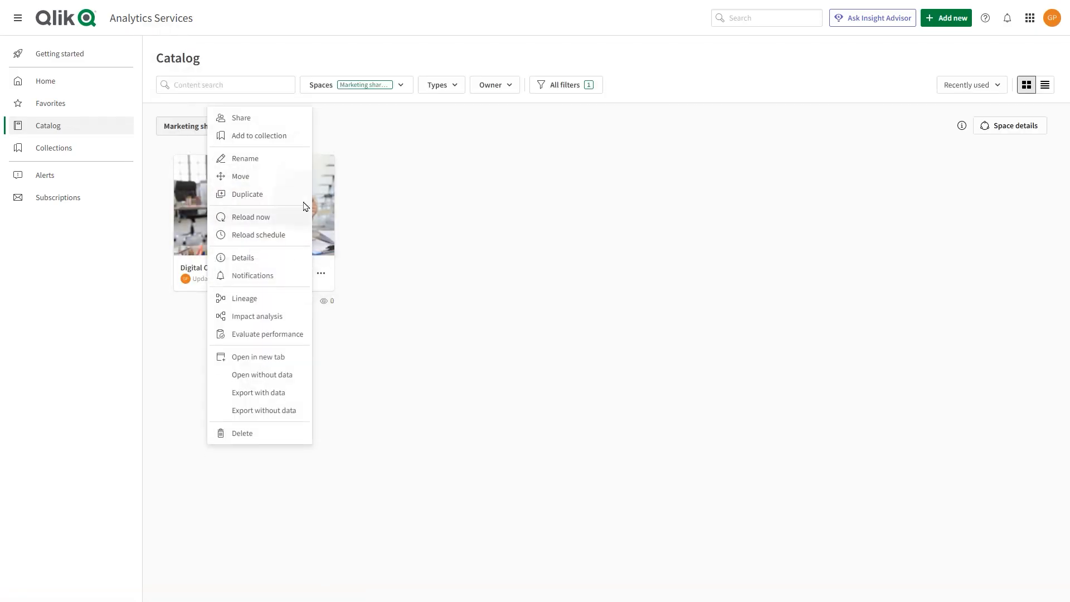
pyautogui.click(251, 118)
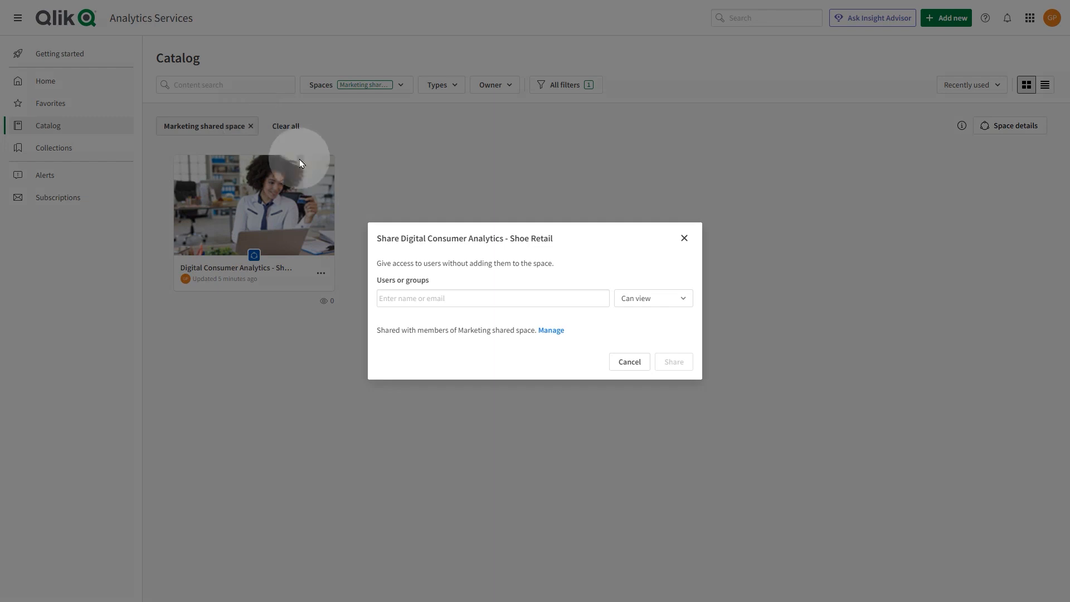
pyautogui.click(420, 298)
pyautogui.write('mi')
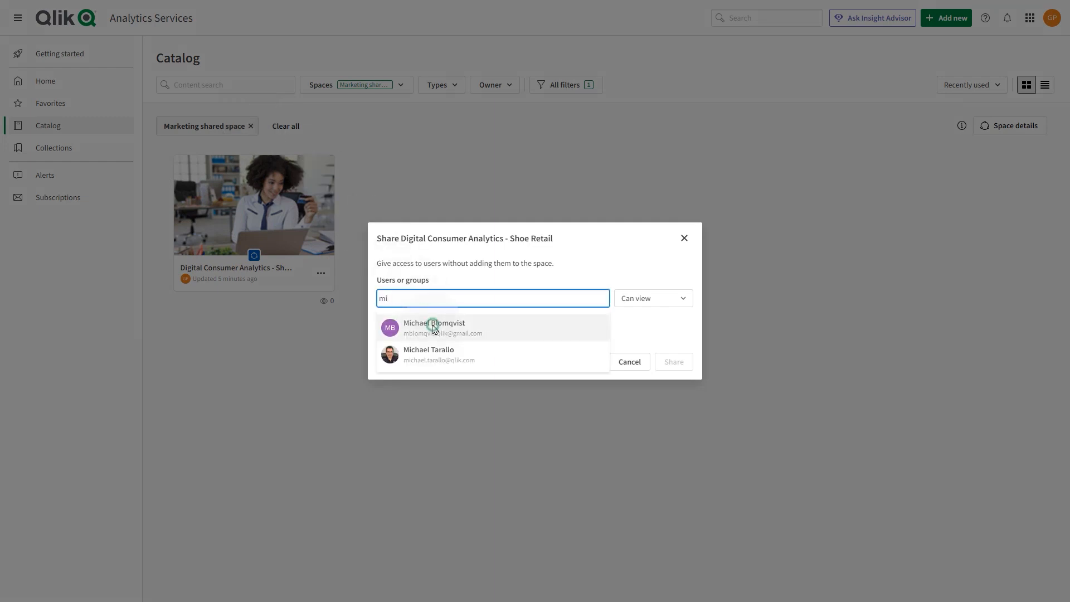
pyautogui.click(433, 328)
pyautogui.click(655, 301)
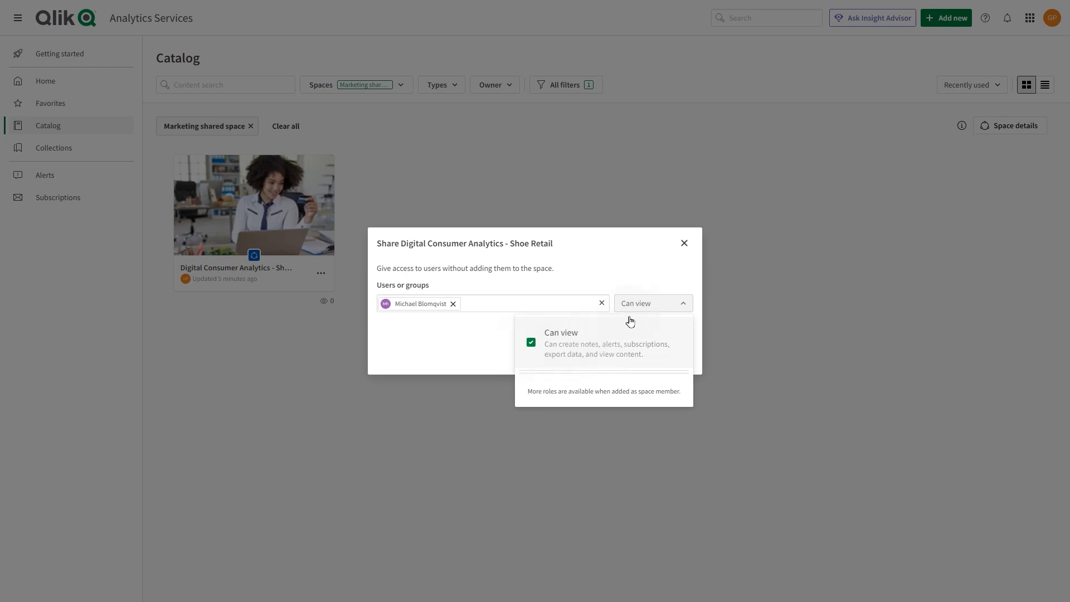
pyautogui.click(669, 351)
pyautogui.click(673, 356)
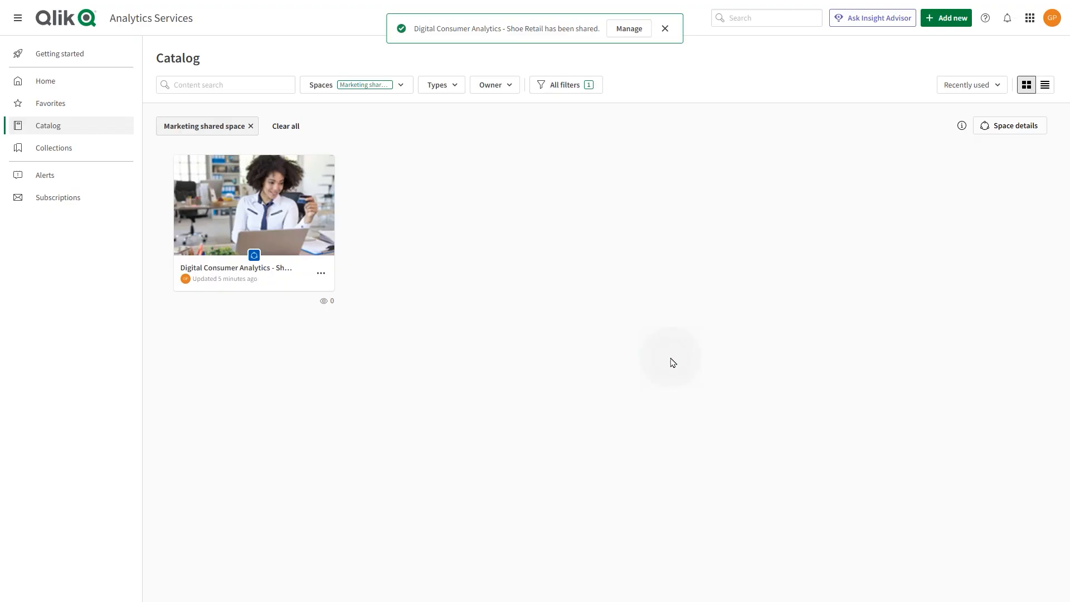
# Review the members of Marketing shared space, including the options for adding a member, removing one and changing a member's roles.
pyautogui.click(1024, 128)
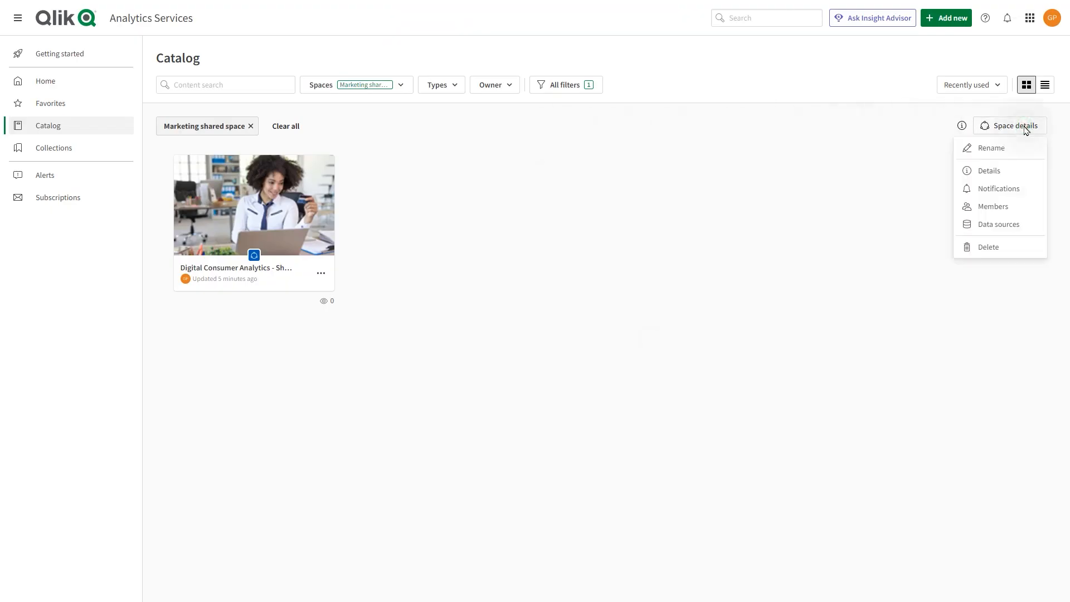
pyautogui.click(1010, 206)
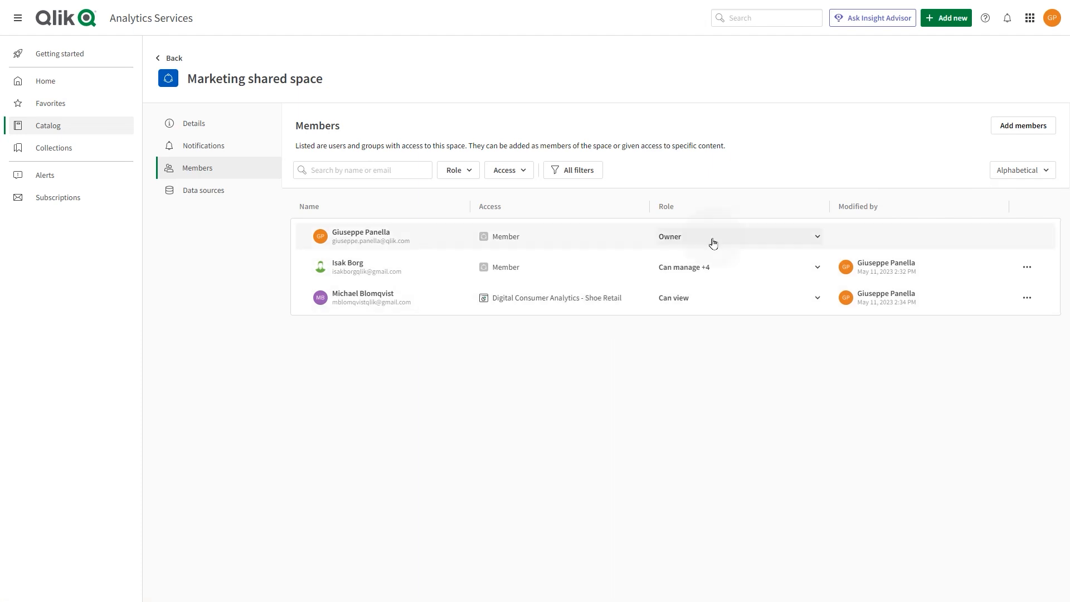
pyautogui.click(1037, 130)
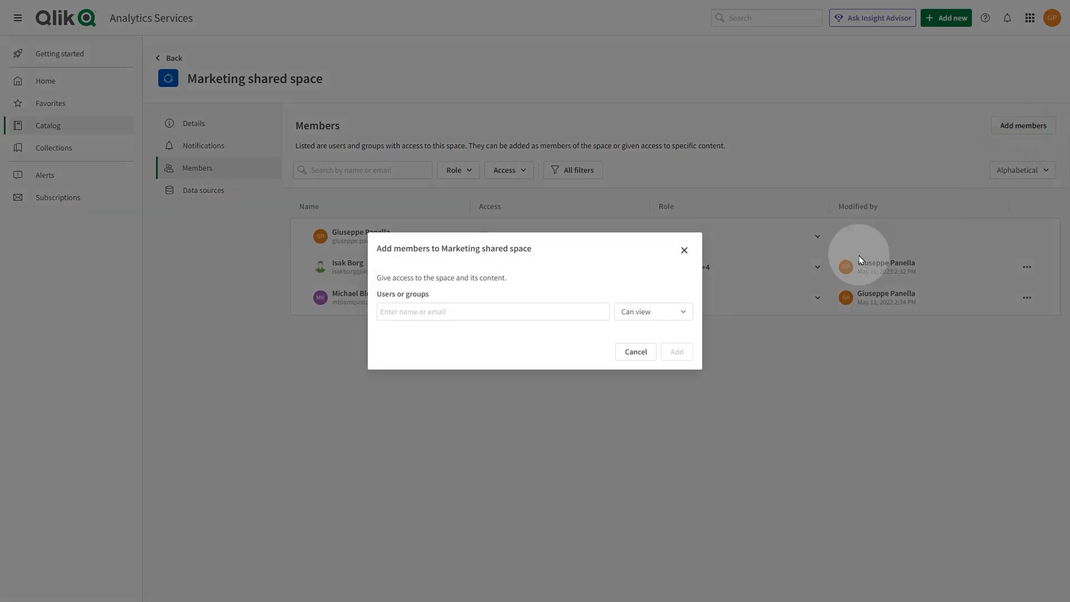
pyautogui.click(685, 250)
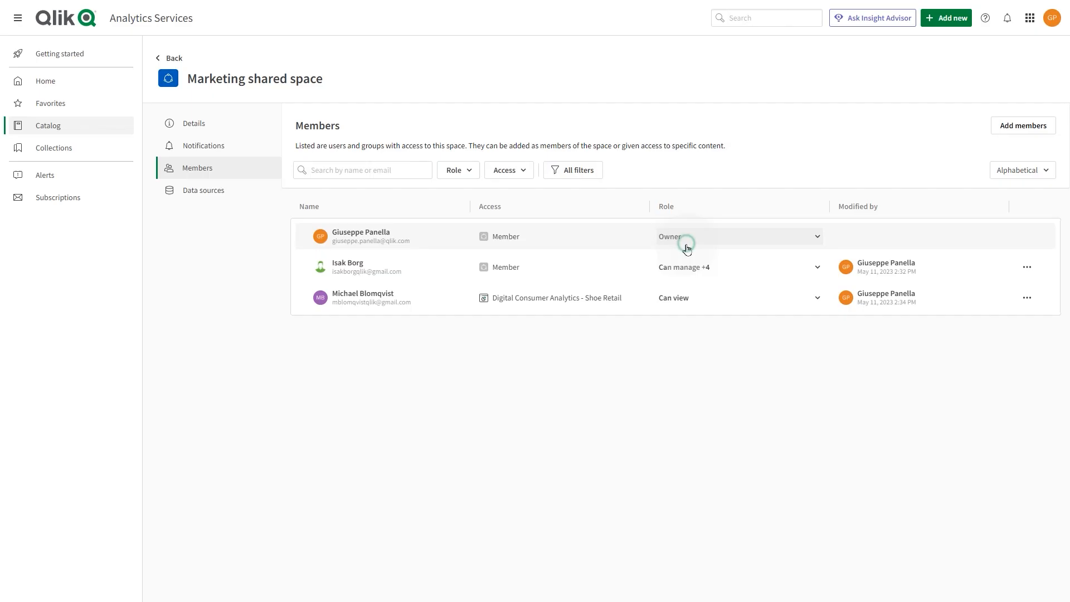
pyautogui.click(1026, 267)
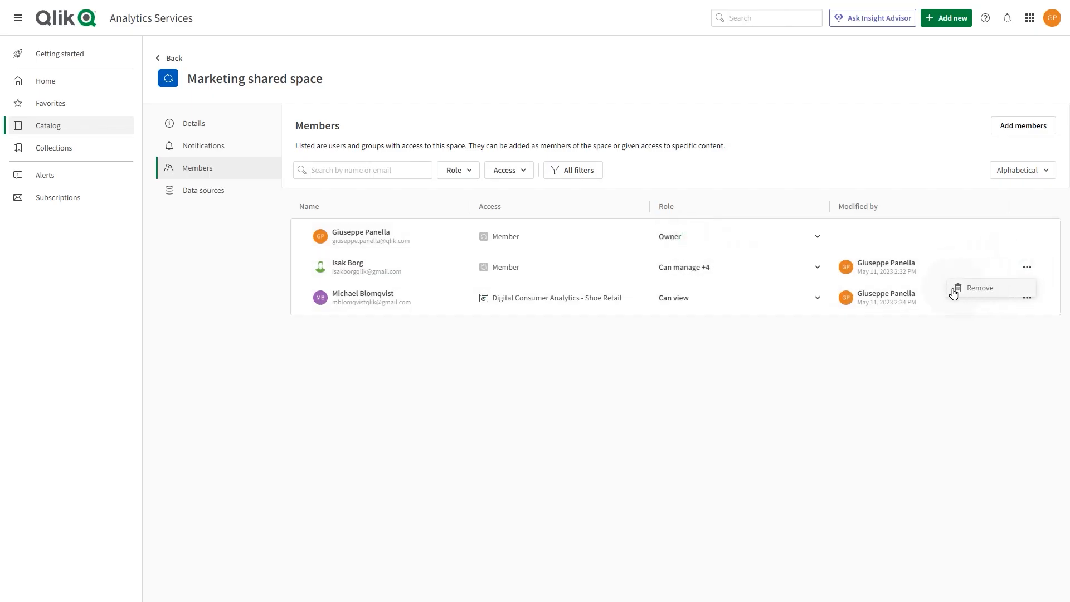
pyautogui.click(816, 267)
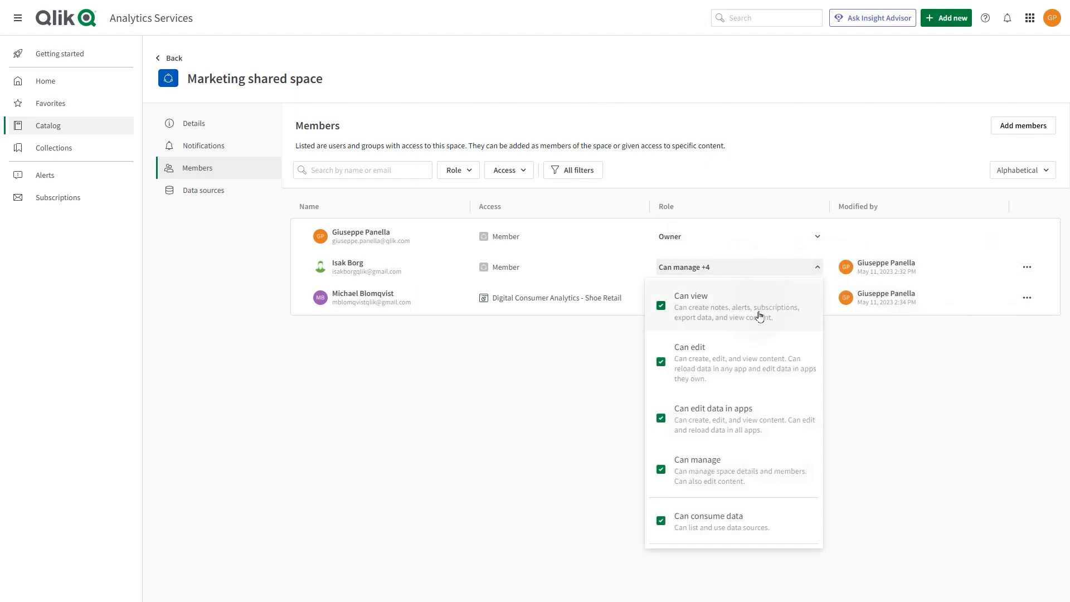
pyautogui.click(580, 461)
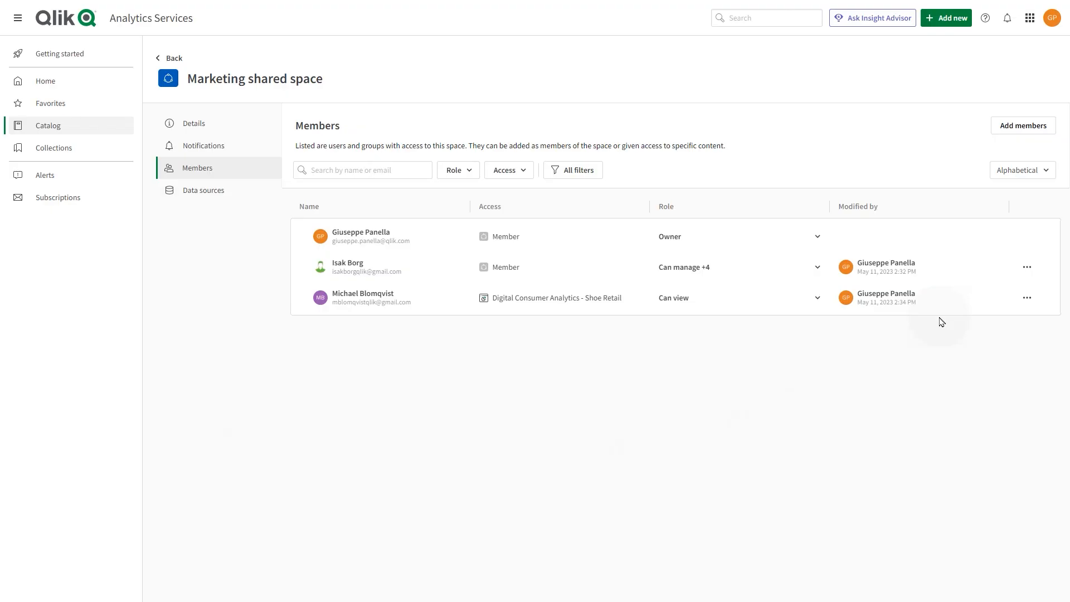
# Review the details, notification settings and data sources of Marketing shared space.
pyautogui.click(227, 126)
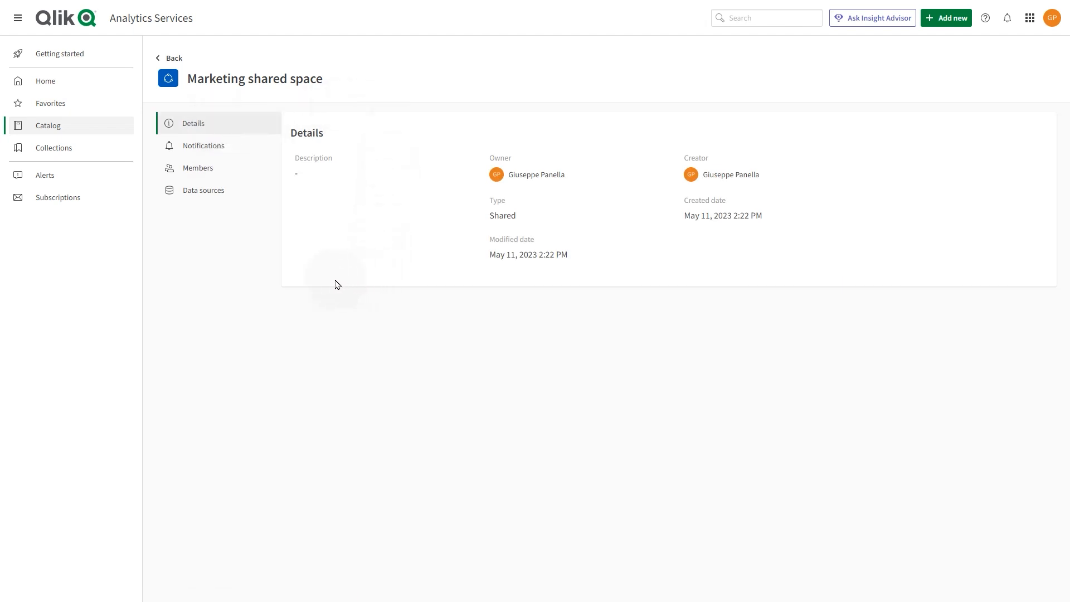
pyautogui.click(206, 146)
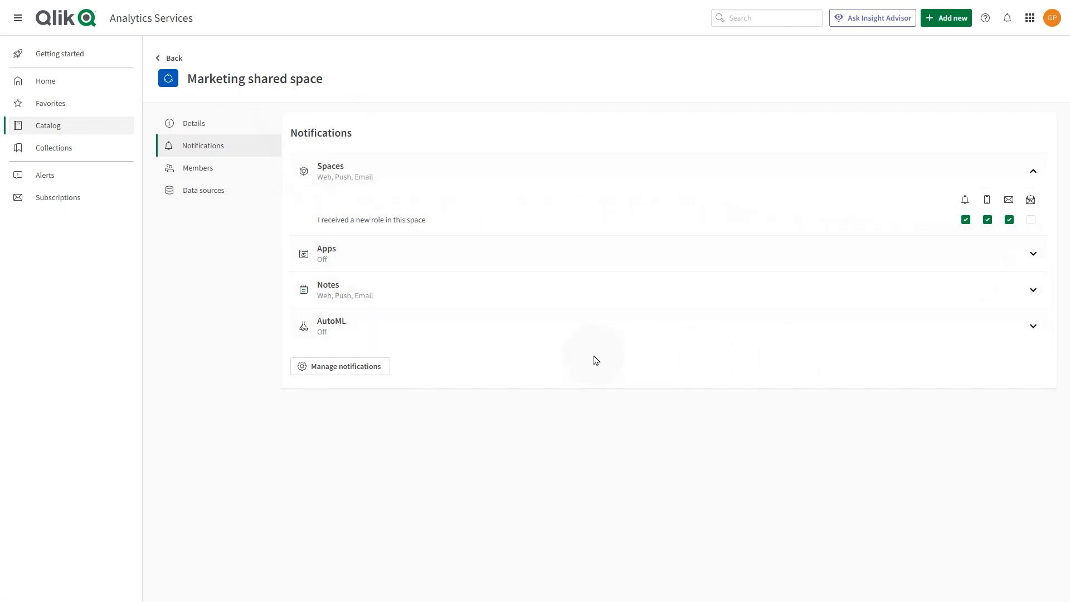
pyautogui.click(203, 192)
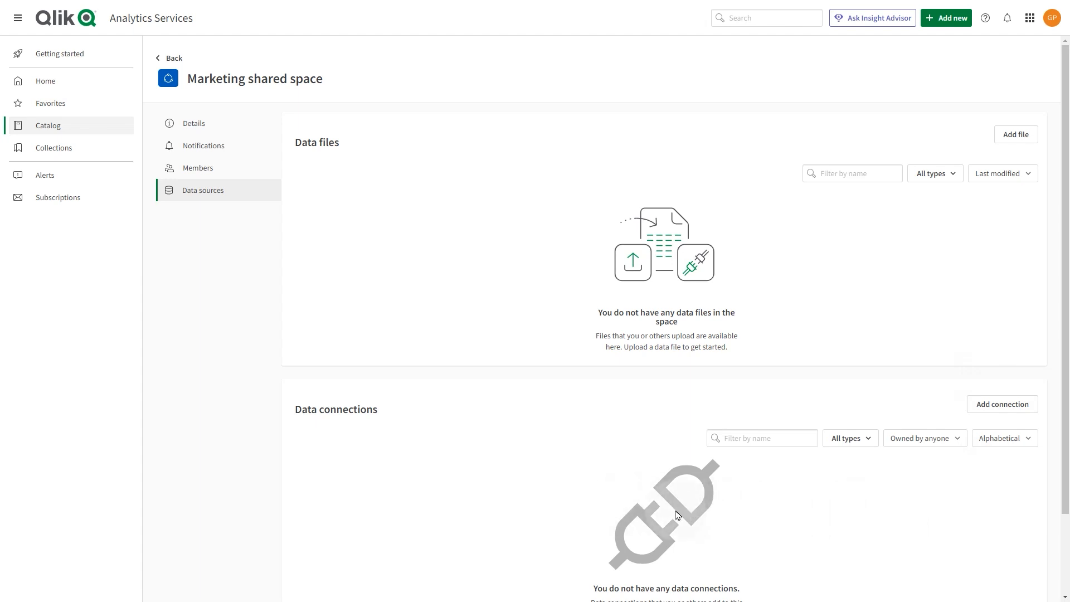
# Create a new space of type Managed named Marketing Managed space.
pyautogui.click(946, 17)
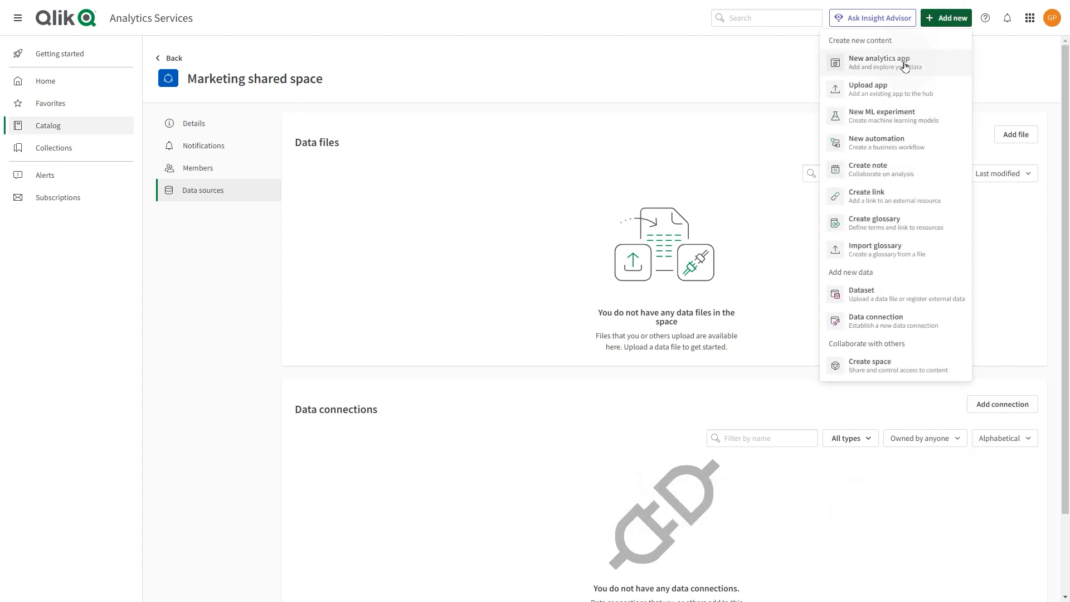
pyautogui.click(901, 369)
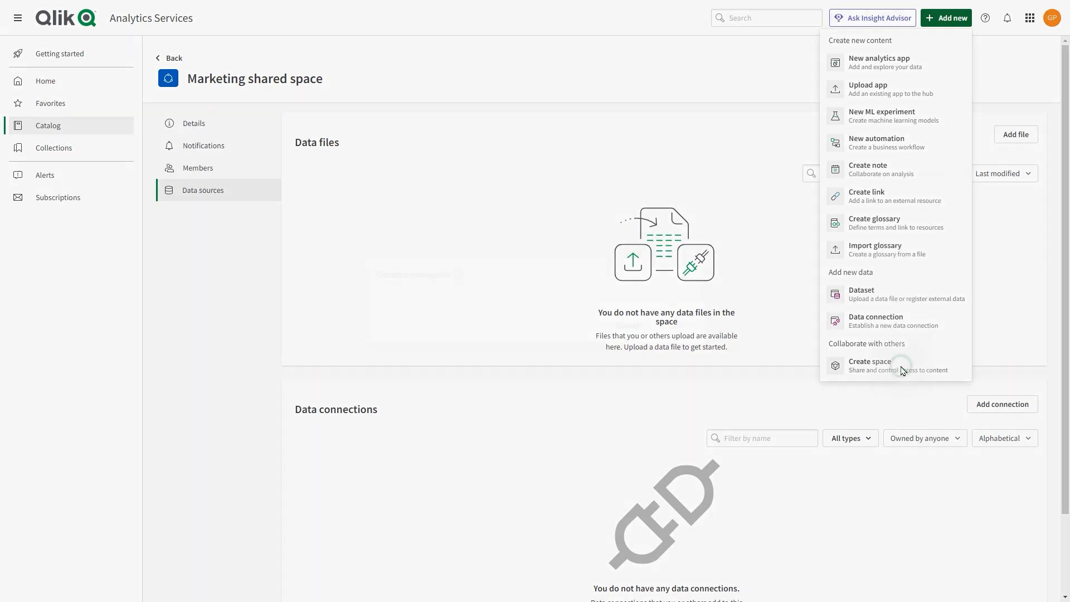
pyautogui.write('Marketing Managed space')
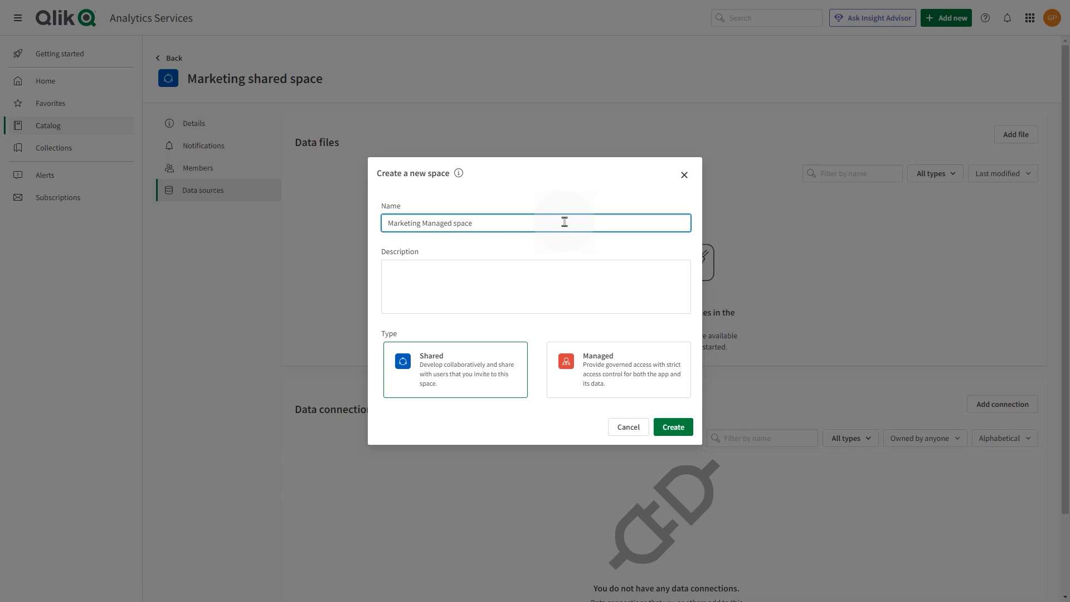
pyautogui.click(601, 366)
pyautogui.click(673, 428)
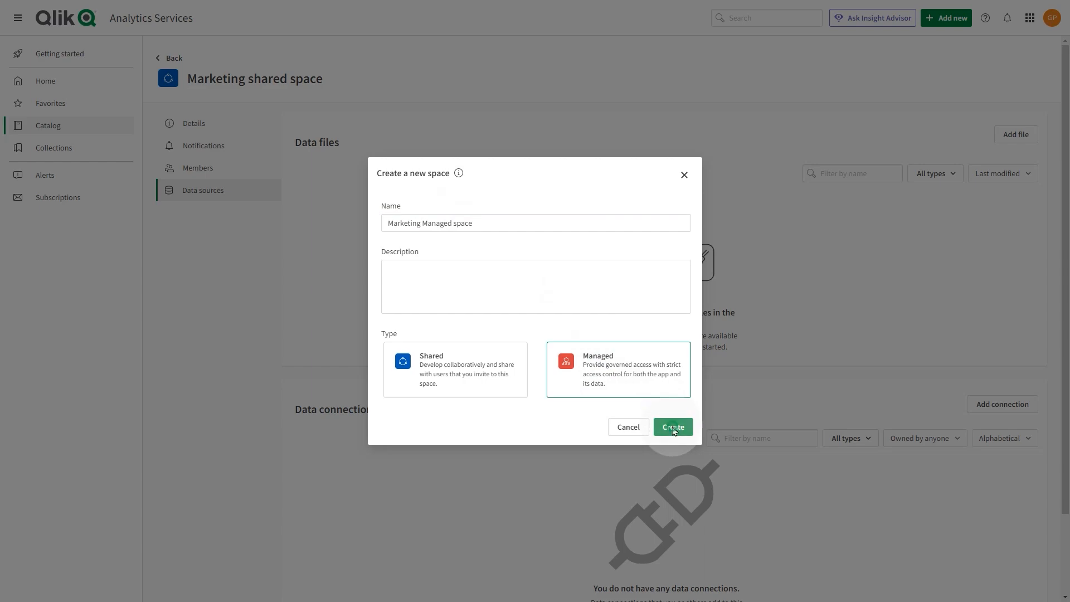
# Open the member management of Marketing Managed space and find and select the first user to add.
pyautogui.click(997, 126)
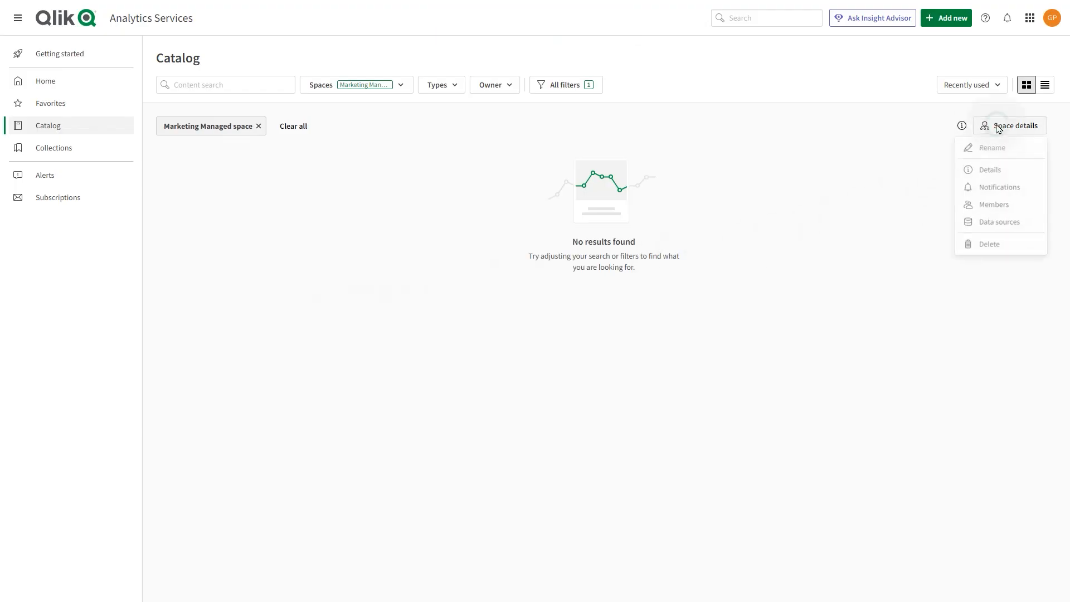
pyautogui.click(981, 208)
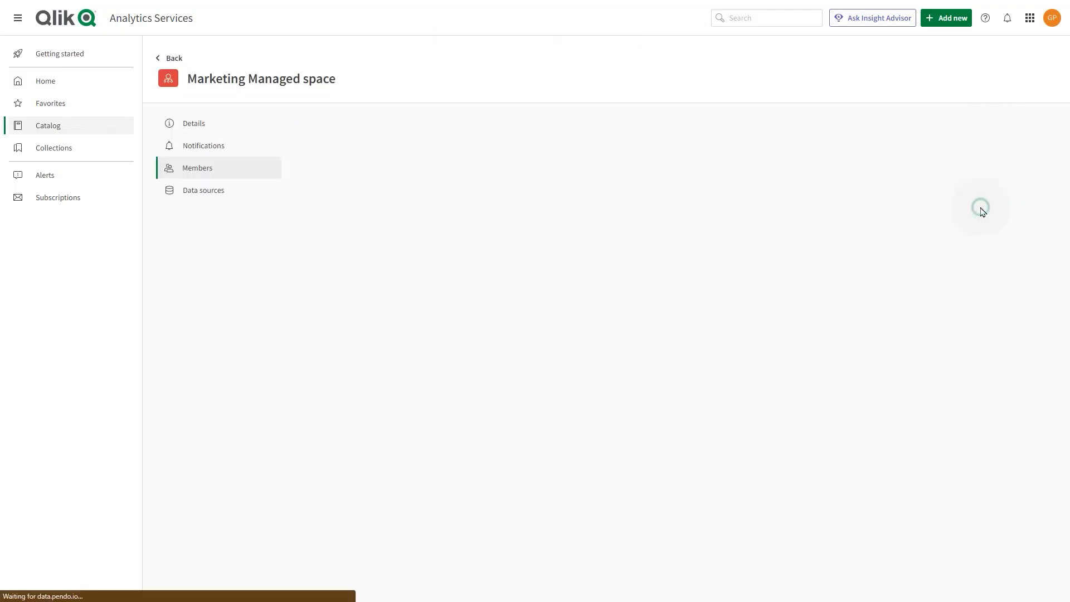
pyautogui.click(1006, 129)
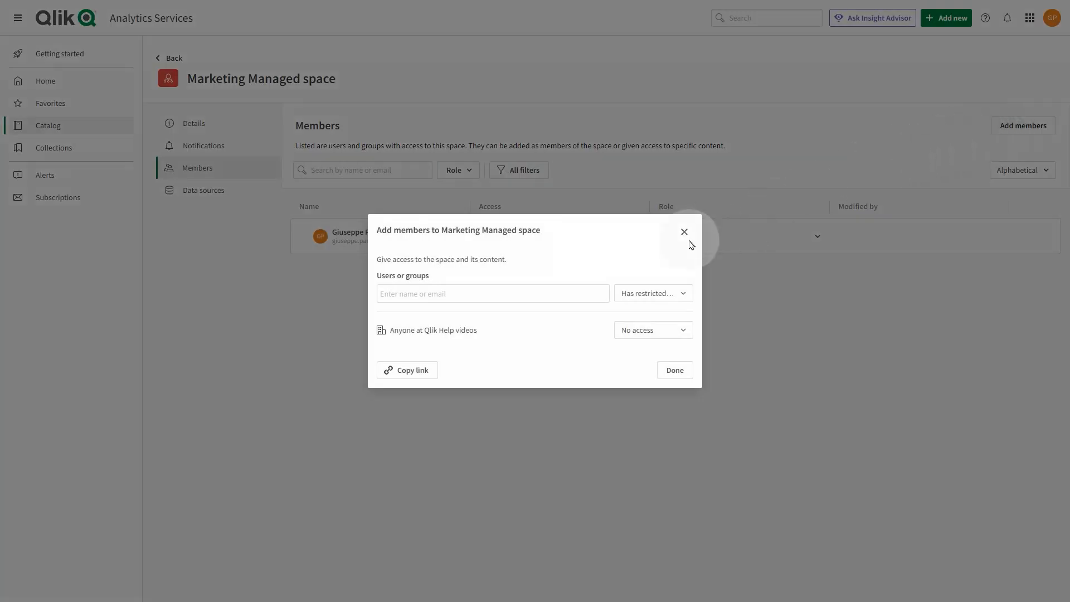
pyautogui.click(510, 295)
pyautogui.write('giu')
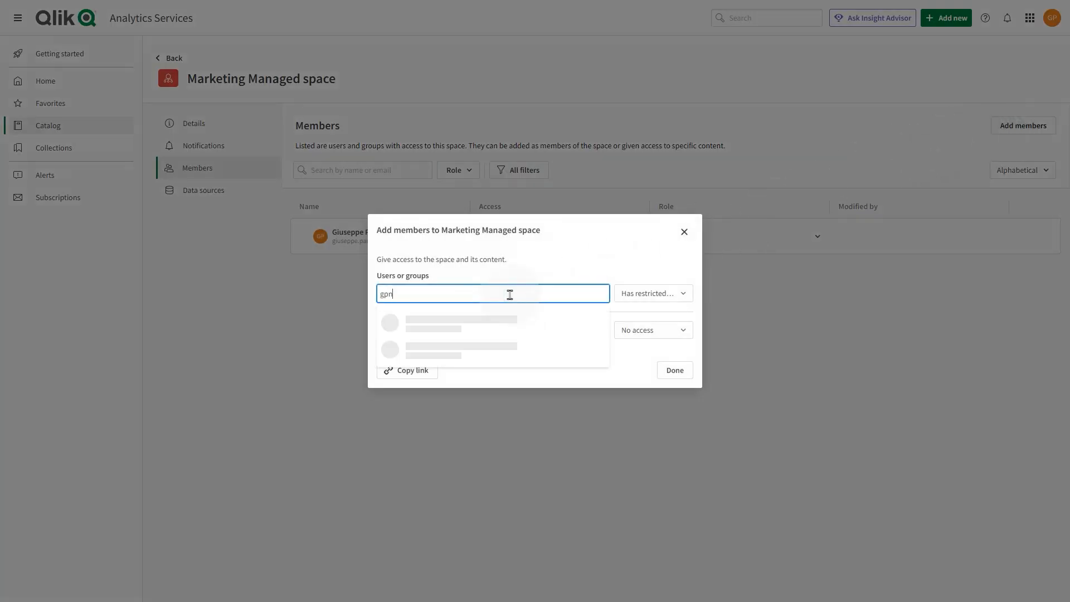
pyautogui.click(494, 321)
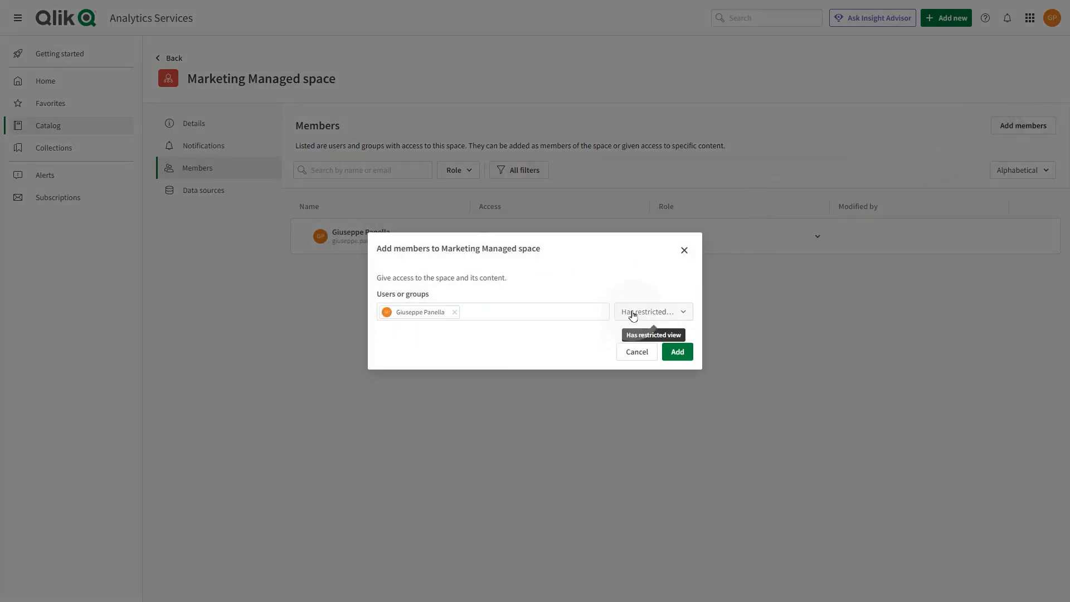
# Replace the selected user's Has restricted view role with Can view, Can contribute, Can manage, Can consume data and Can publish, and add them to the space.
pyautogui.click(630, 313)
pyautogui.click(530, 383)
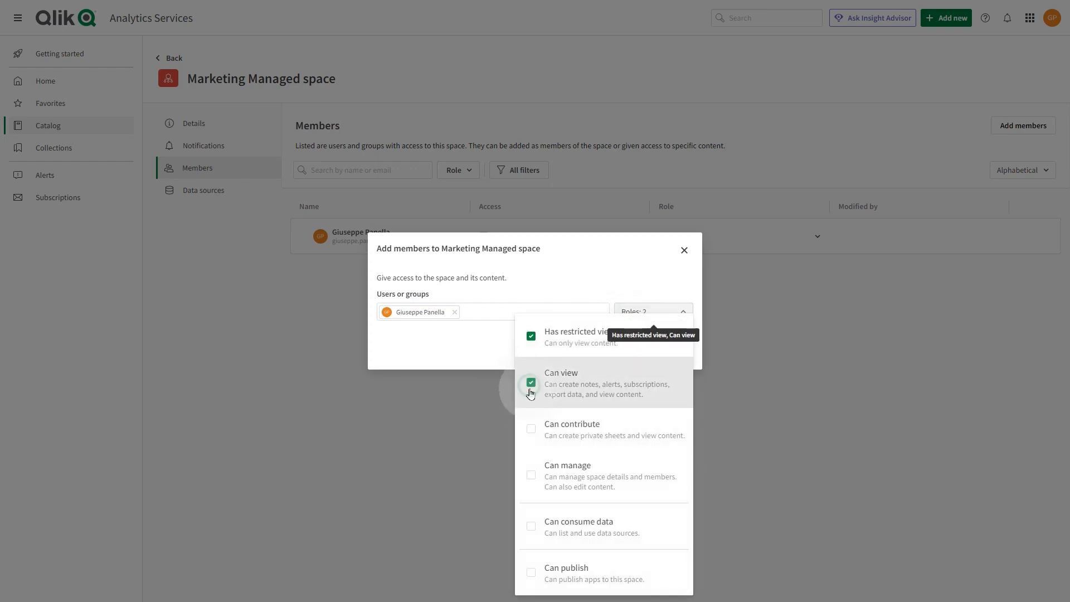
pyautogui.click(529, 428)
pyautogui.click(530, 475)
pyautogui.click(530, 526)
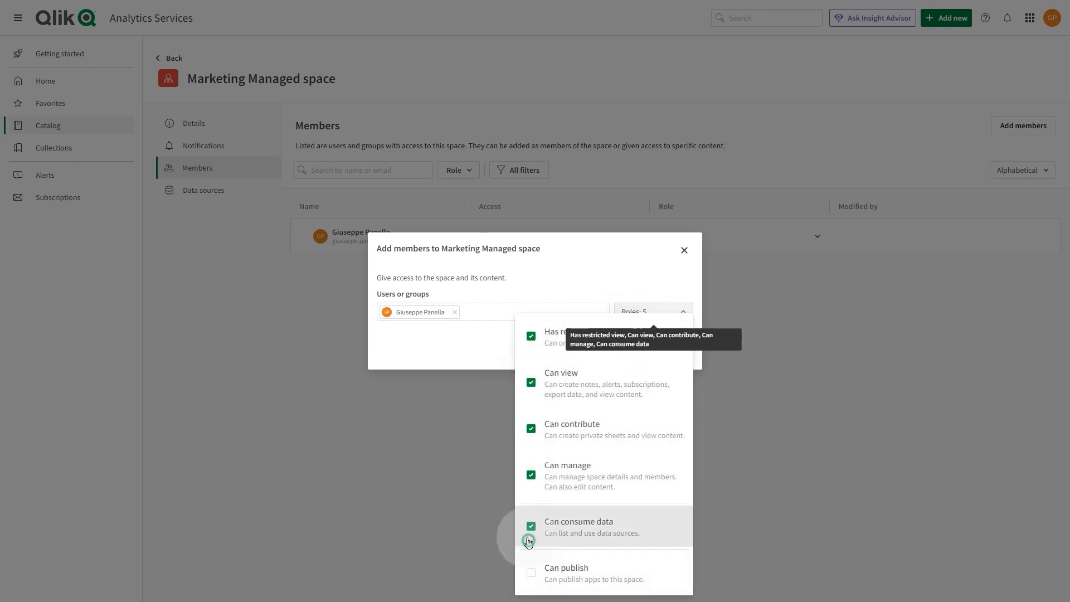
pyautogui.click(530, 573)
pyautogui.click(529, 343)
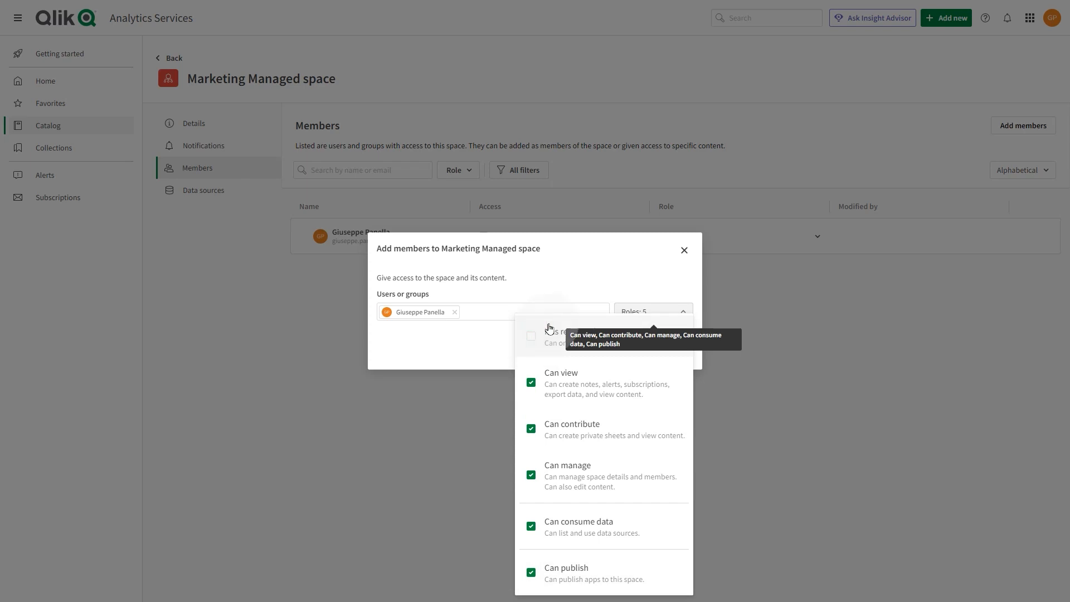
pyautogui.click(597, 280)
pyautogui.click(685, 356)
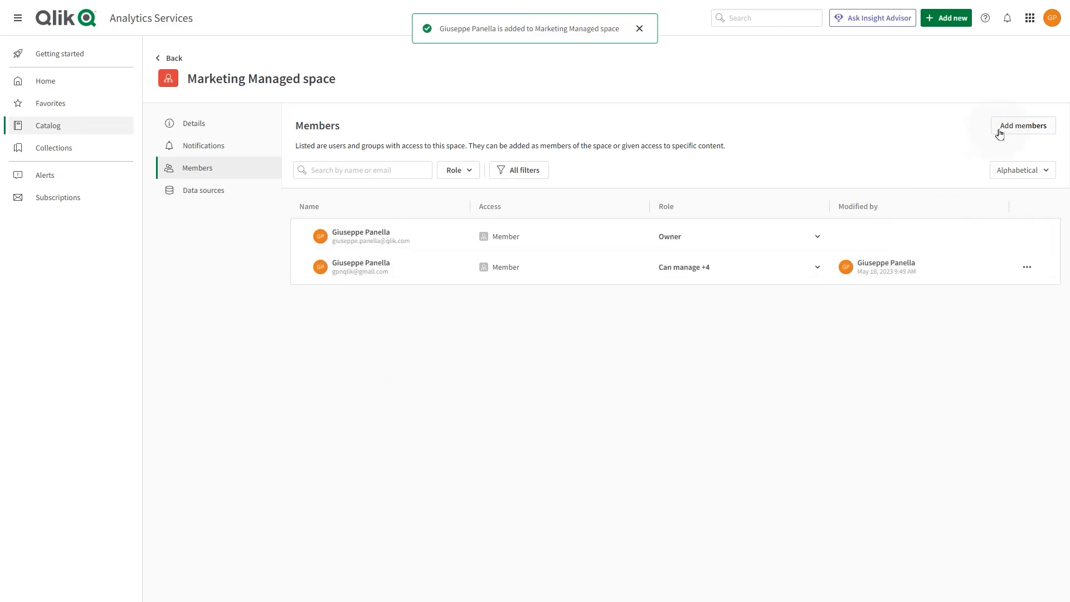
# Add a second user to Marketing Managed space with the Has restricted view role.
pyautogui.click(1000, 129)
pyautogui.click(838, 206)
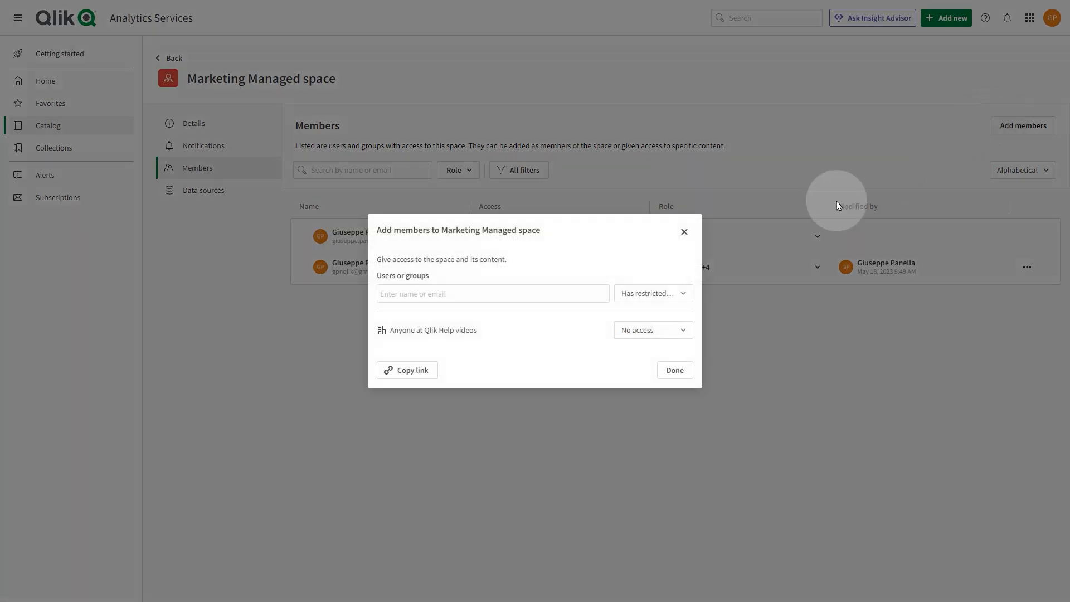
pyautogui.click(557, 295)
pyautogui.write('isak')
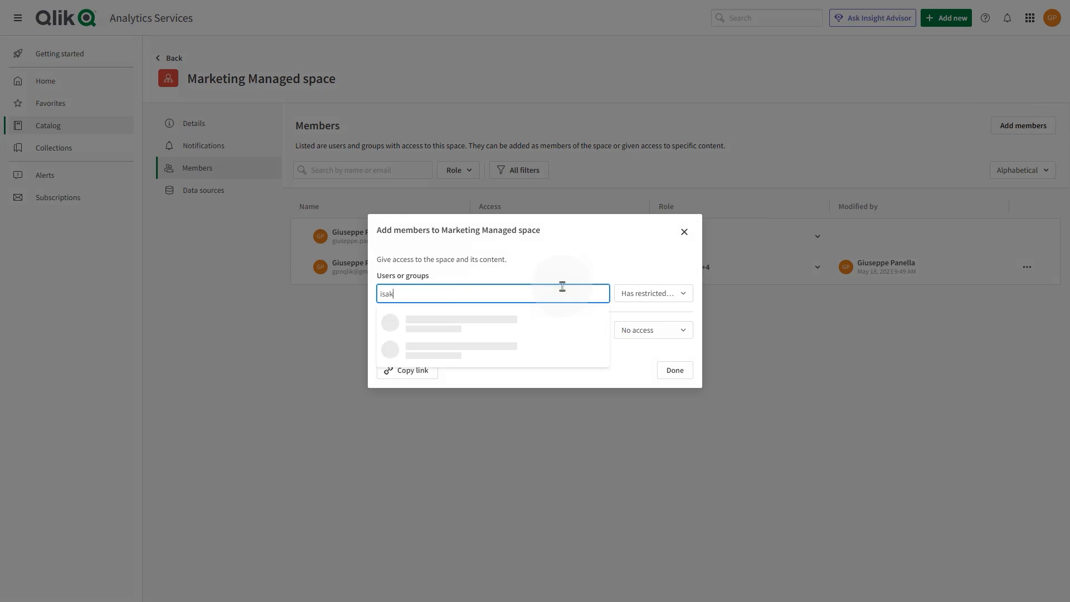
pyautogui.click(421, 332)
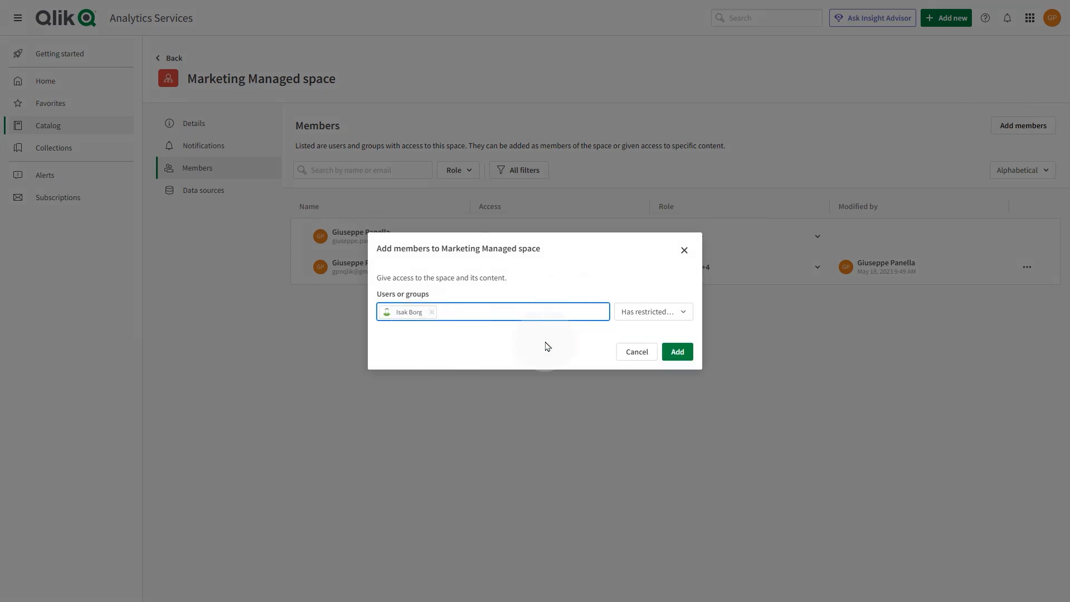
pyautogui.click(684, 352)
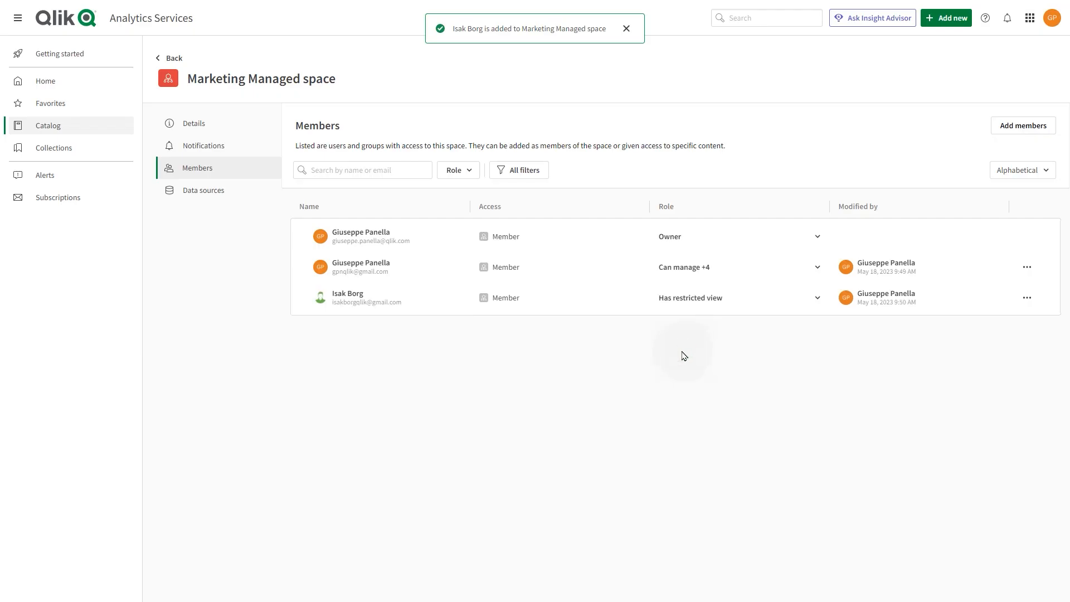
# Give Anyone at Qlik Help videos the Can publish role in Marketing Managed space.
pyautogui.click(1020, 127)
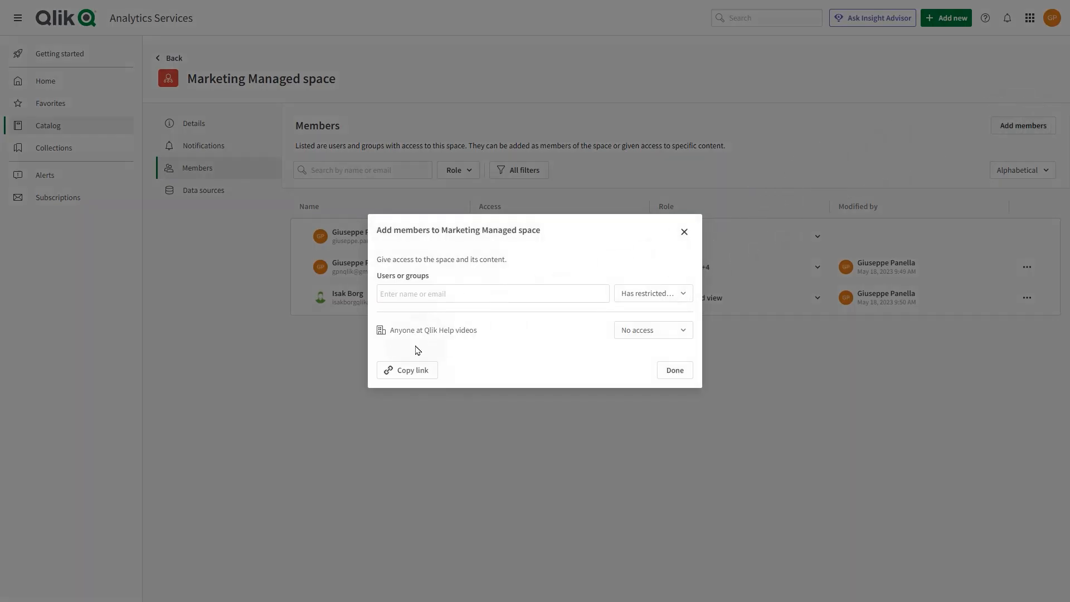
pyautogui.click(646, 336)
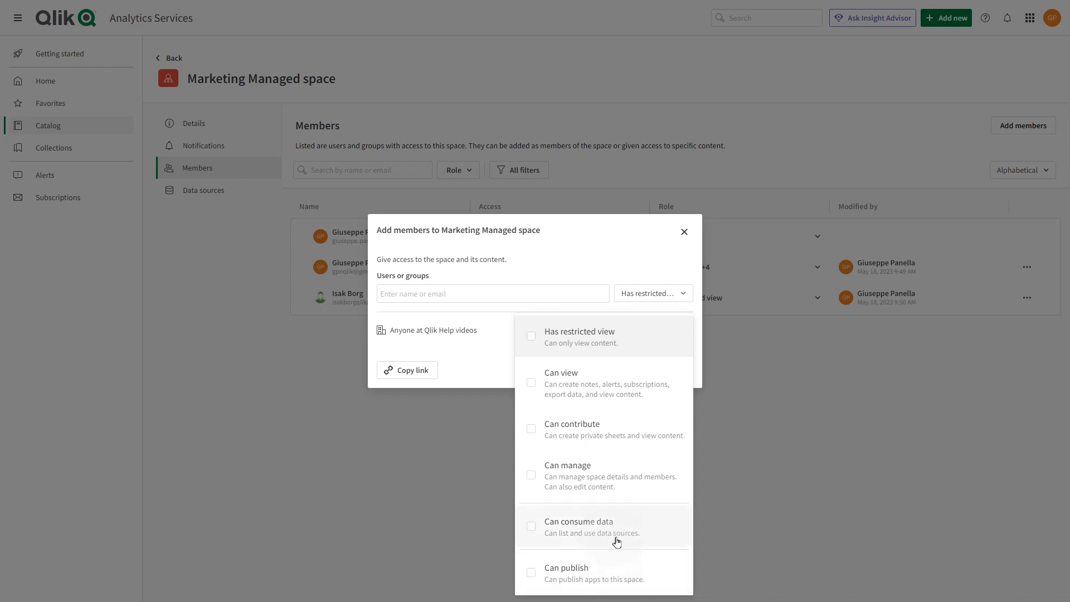
pyautogui.click(530, 572)
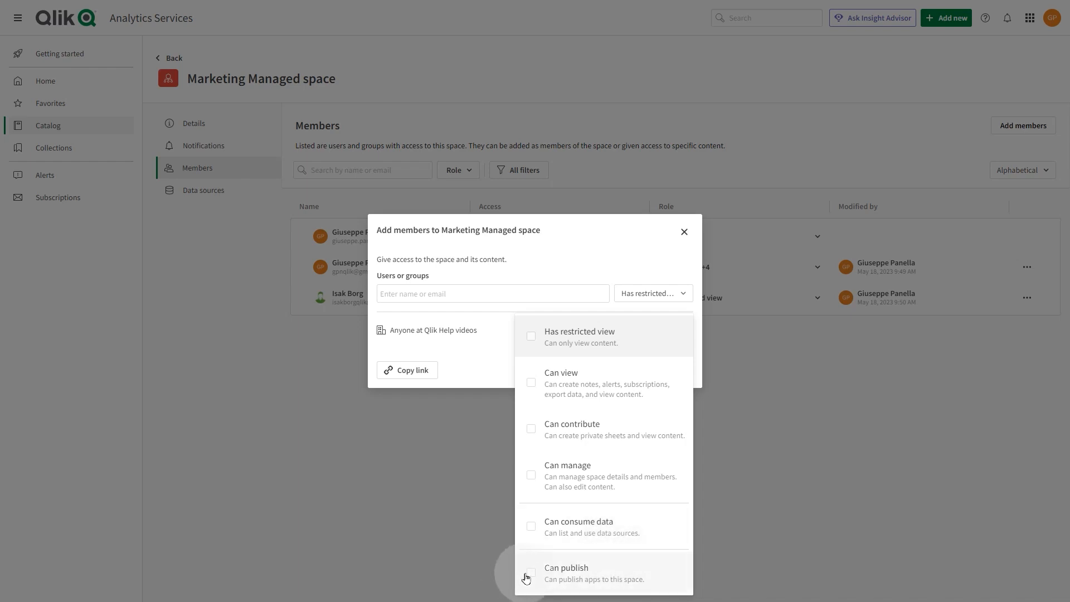
pyautogui.click(718, 524)
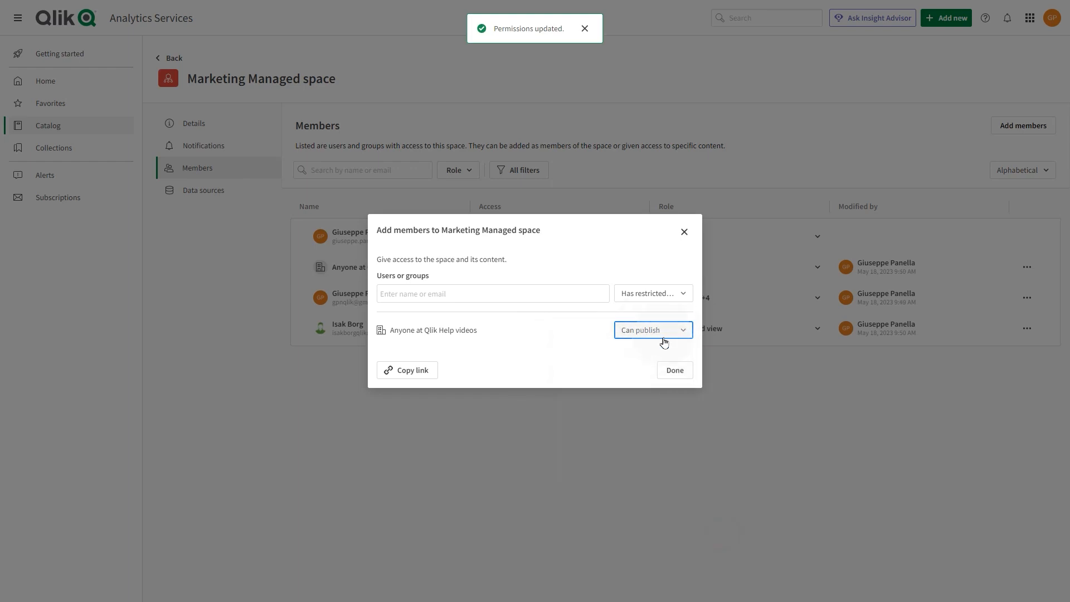
pyautogui.click(674, 371)
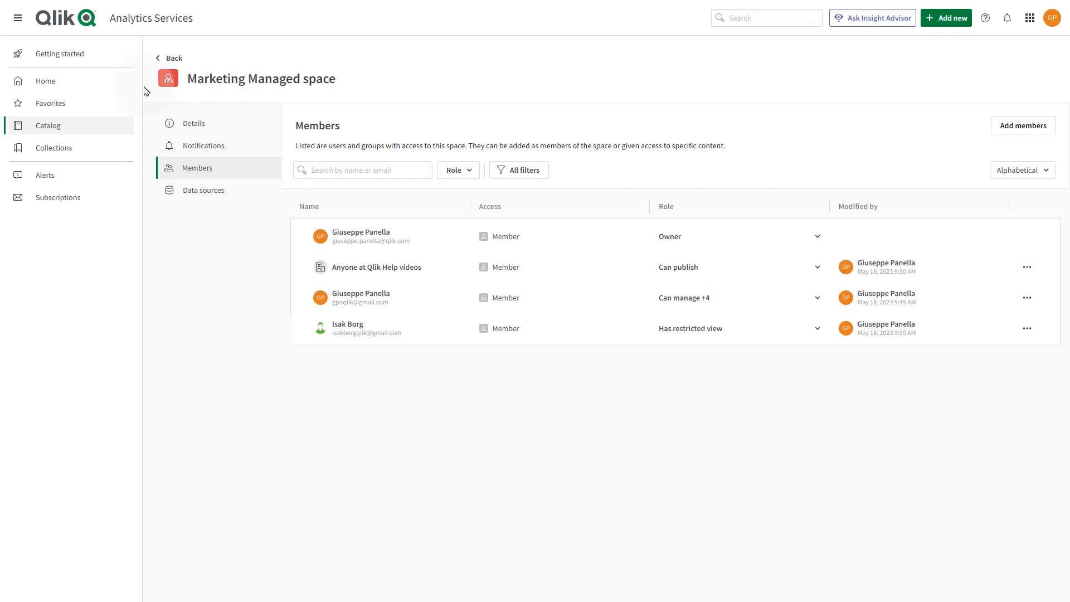
# Publish the Executive Dashboard app from the Personal space to Marketing Managed space, keeping its name and description.
pyautogui.click(49, 125)
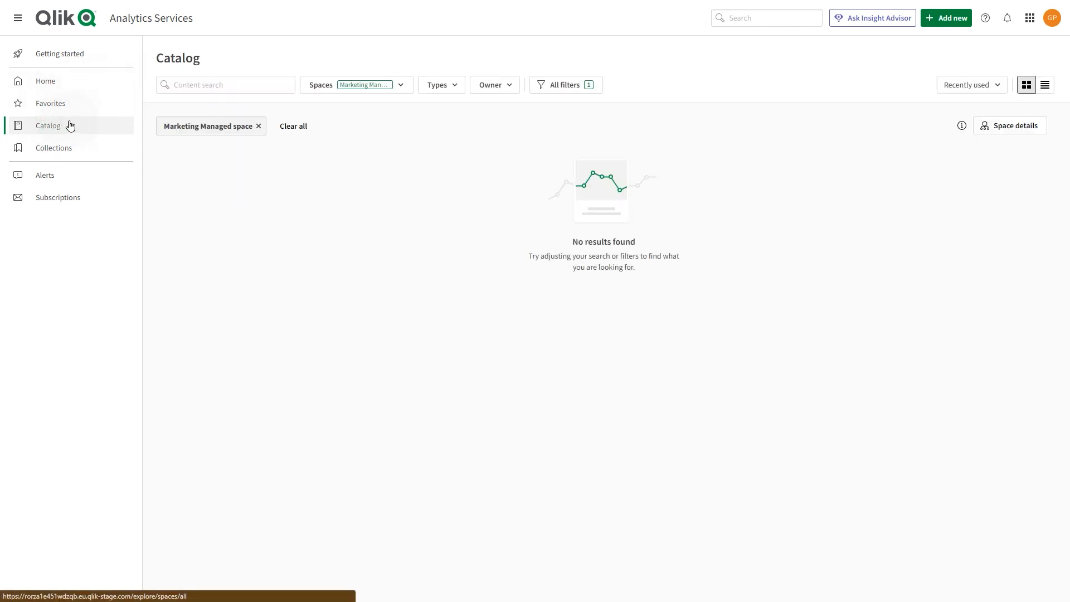
pyautogui.click(351, 89)
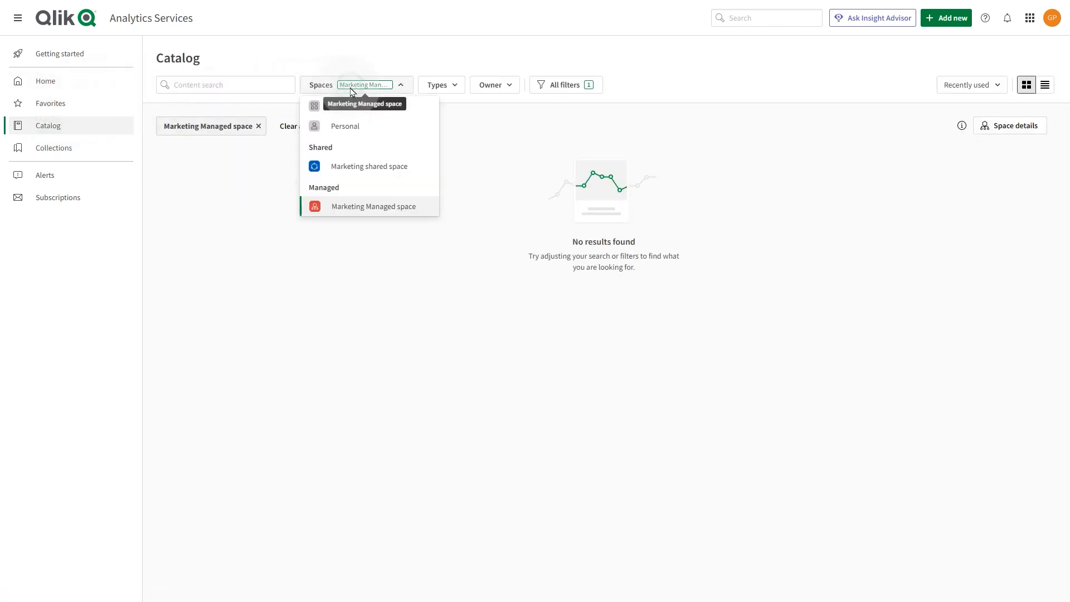
pyautogui.click(342, 124)
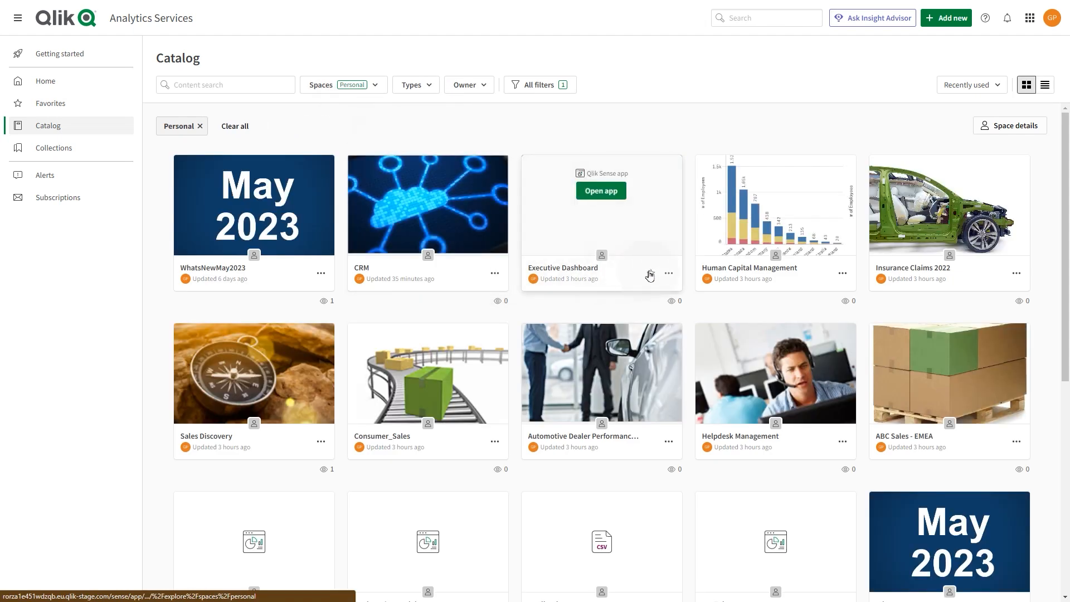
pyautogui.click(668, 273)
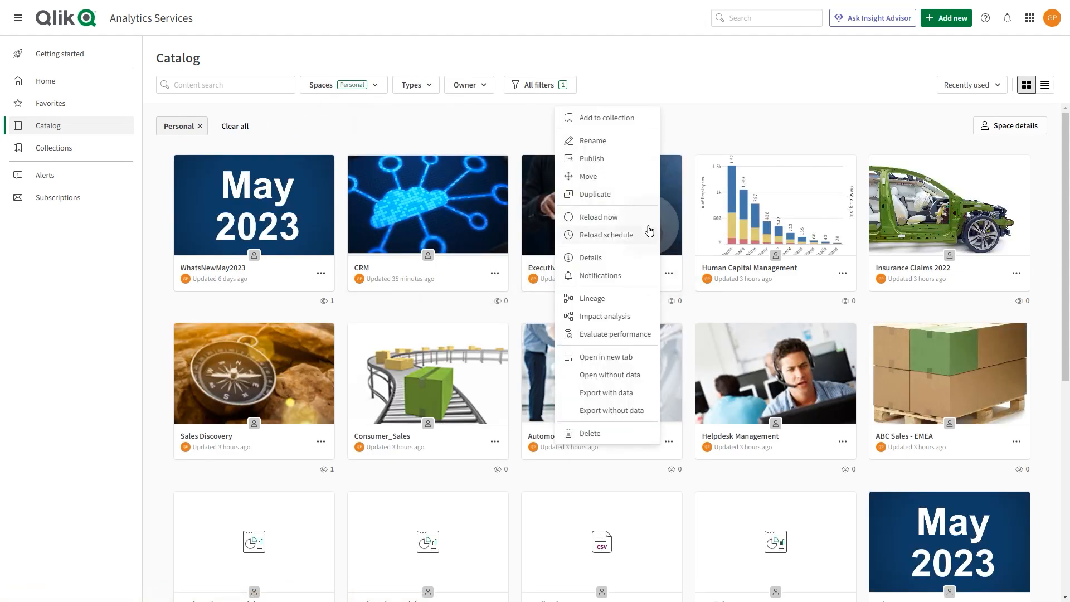
pyautogui.click(592, 159)
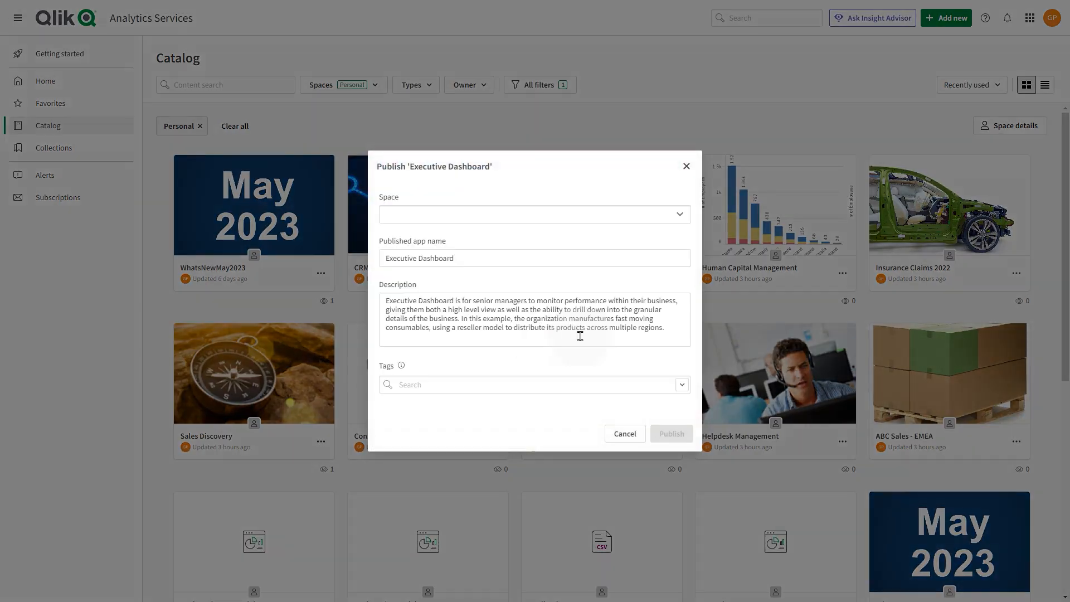
pyautogui.click(679, 214)
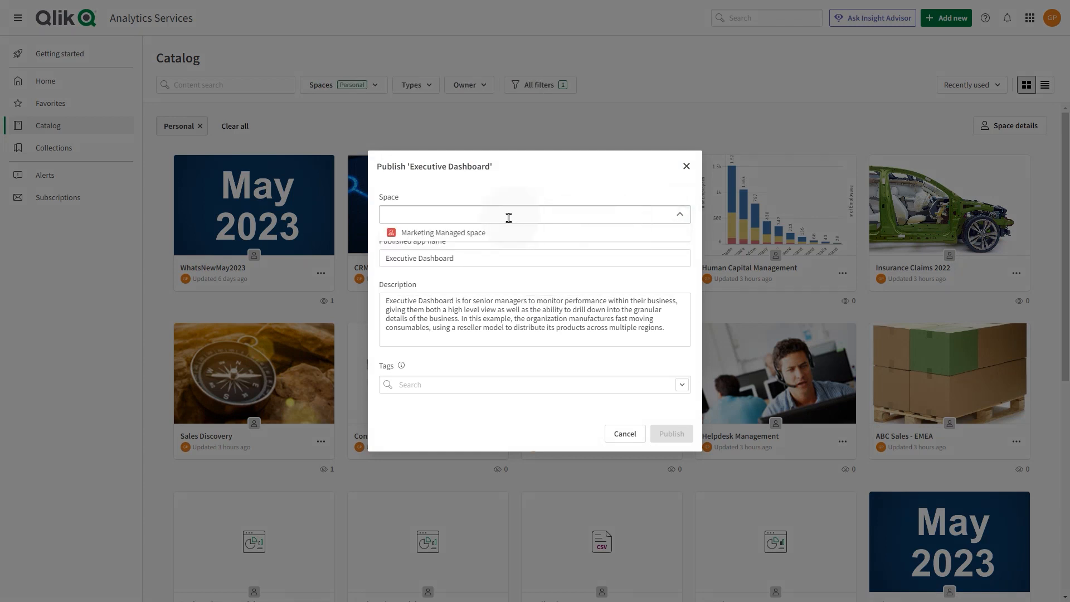
pyautogui.click(443, 235)
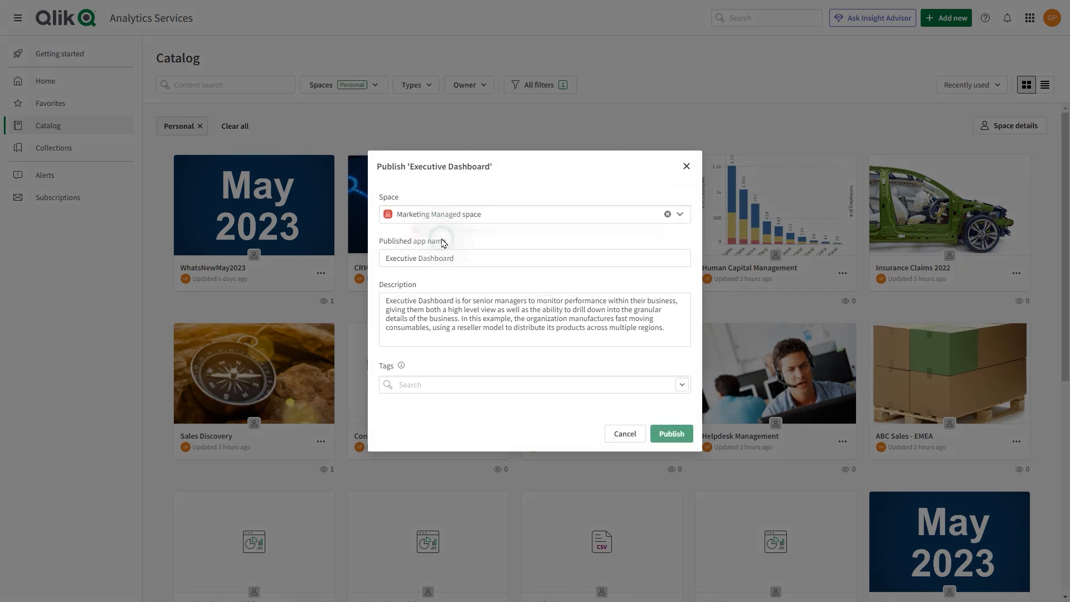
pyautogui.click(669, 433)
# Publish the Digital Consumer Analytics - Shoe Retail app from Marketing shared space to Marketing Managed space.
pyautogui.click(343, 85)
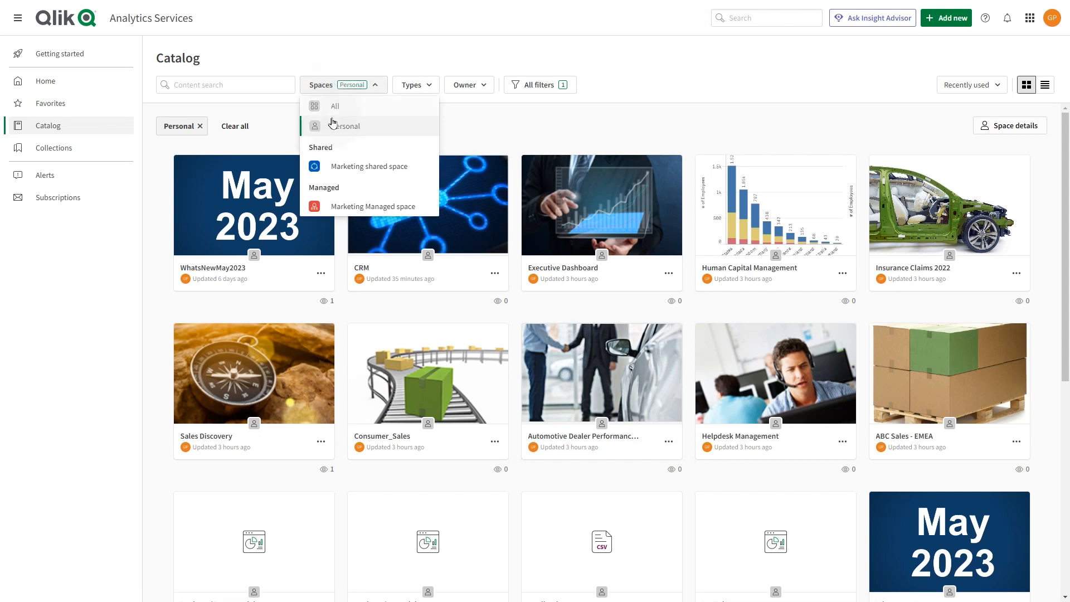
pyautogui.click(334, 167)
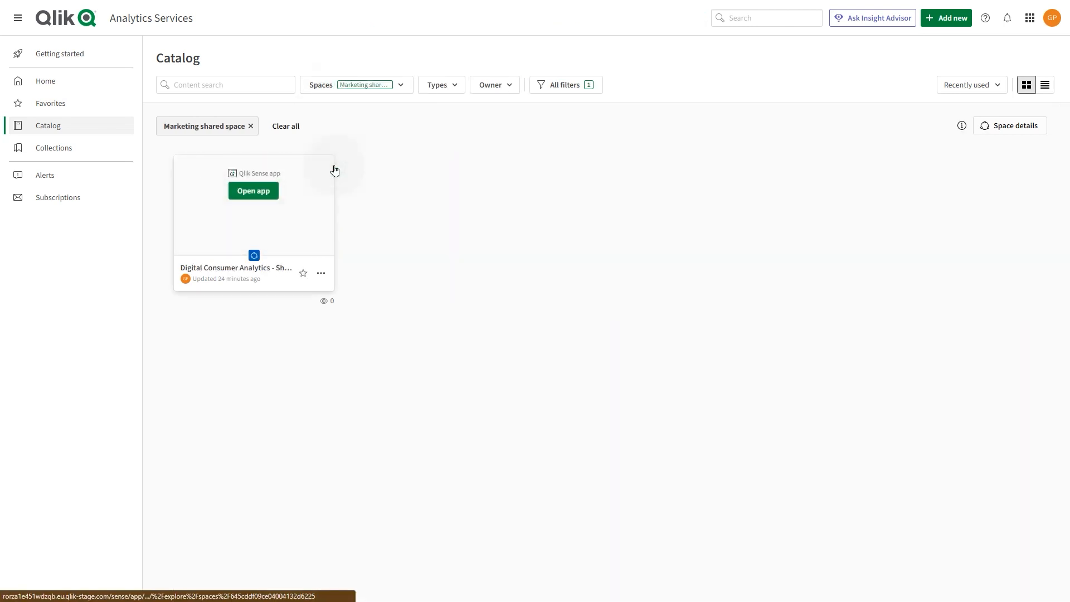
pyautogui.click(320, 274)
pyautogui.click(258, 167)
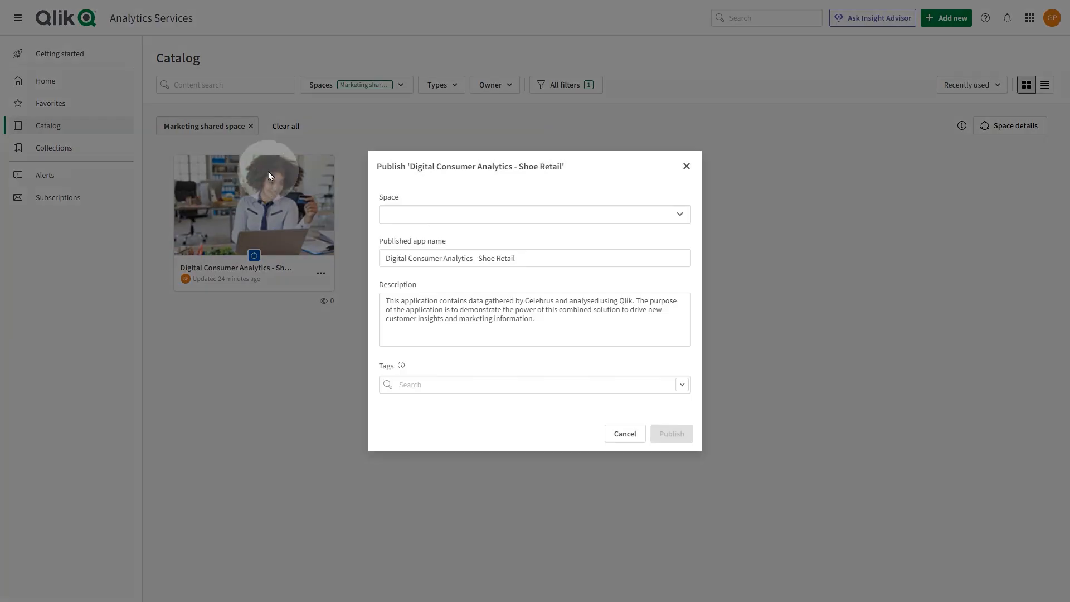
pyautogui.click(681, 215)
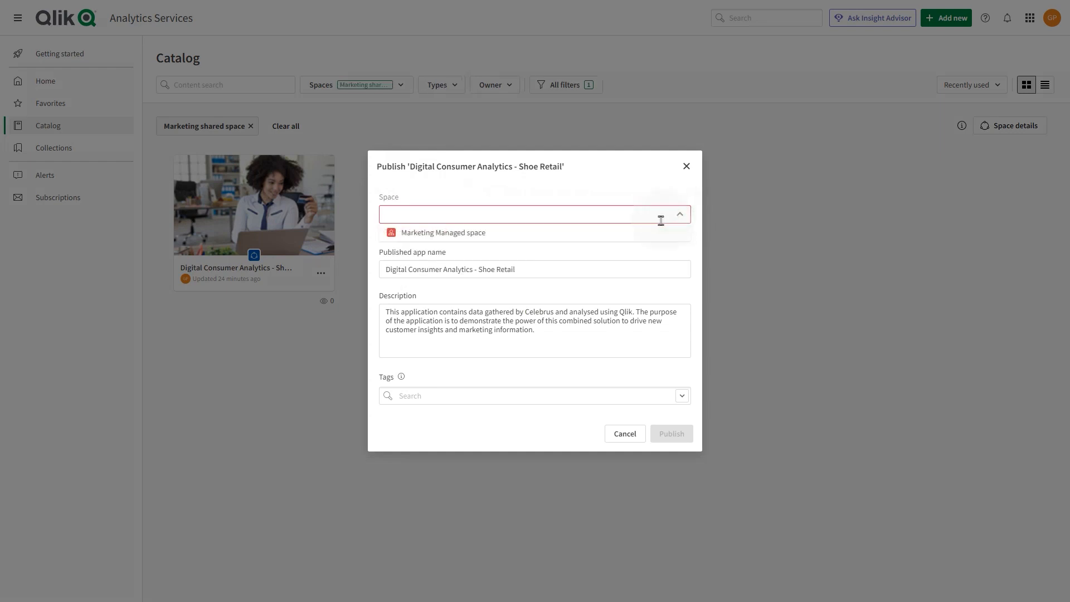
pyautogui.click(622, 233)
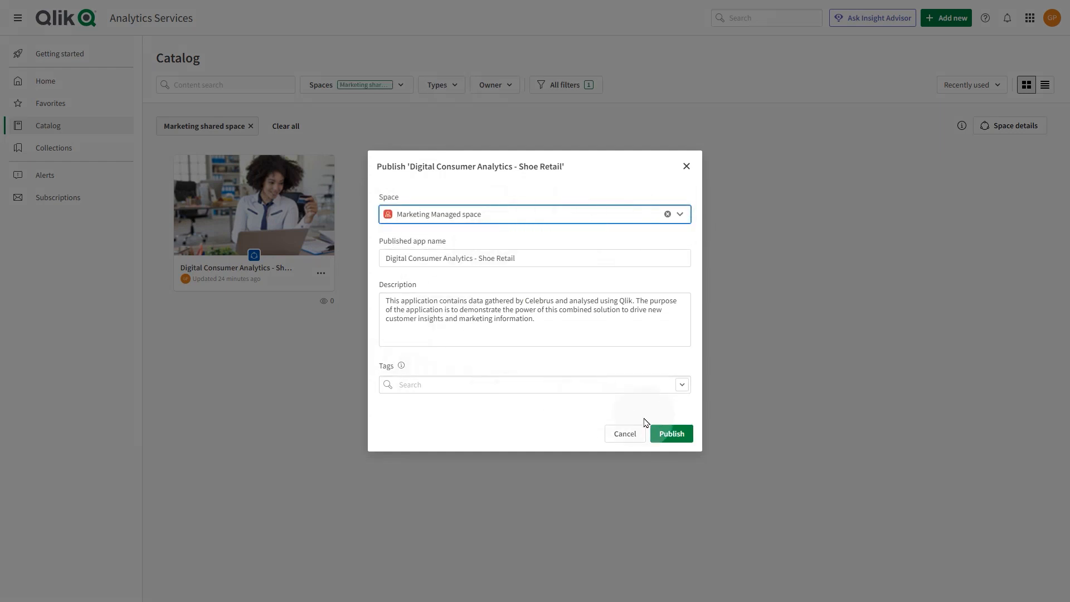
pyautogui.click(667, 433)
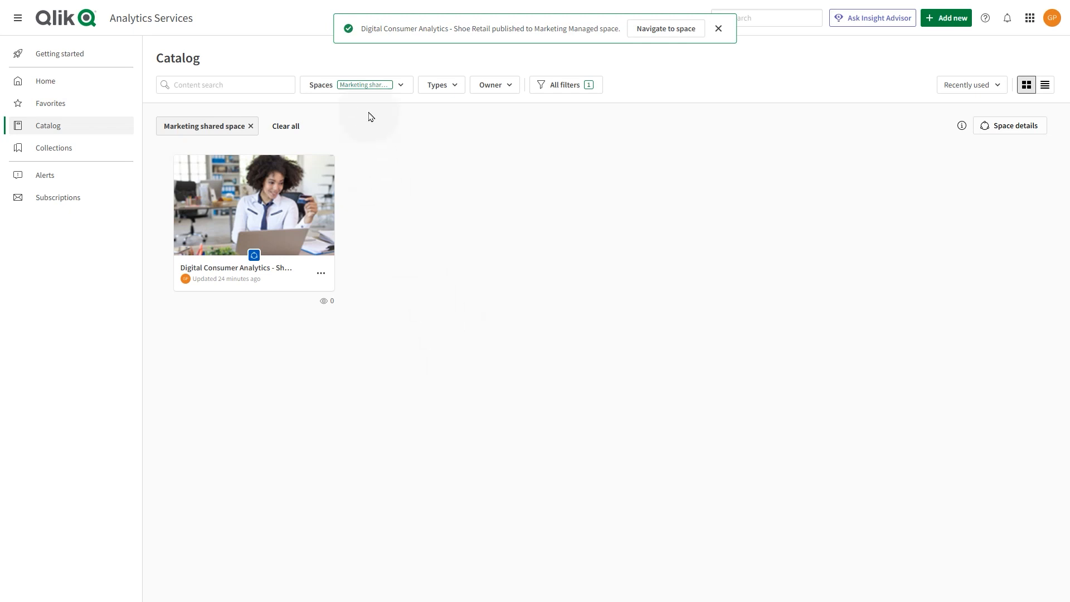
# Filter the catalog to Marketing Managed space and open the published Digital Consumer Analytics - Shoe Retail app.
pyautogui.click(360, 85)
pyautogui.click(368, 205)
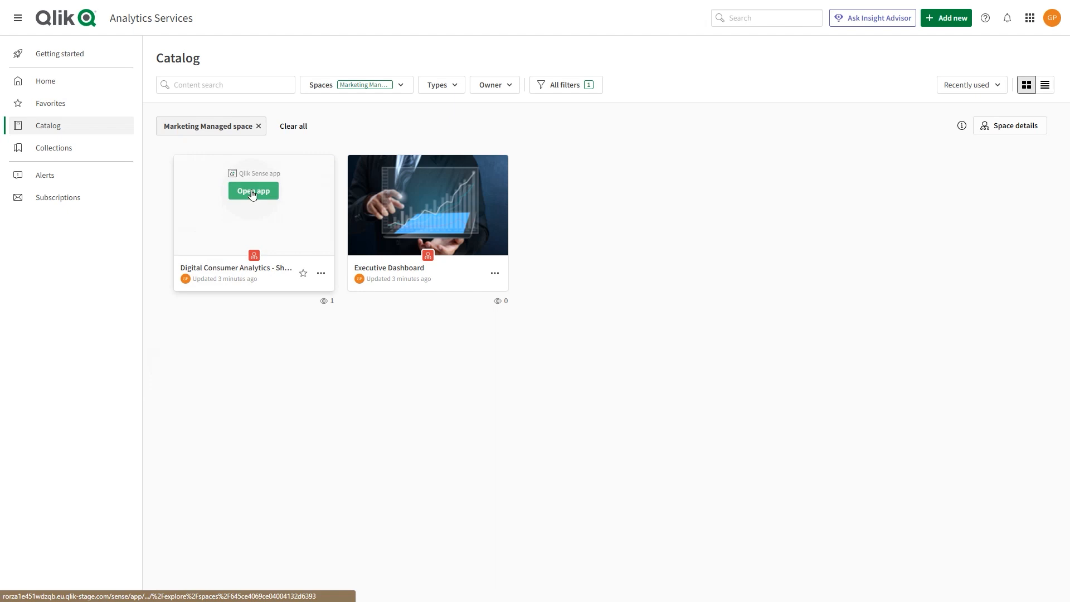
pyautogui.click(252, 192)
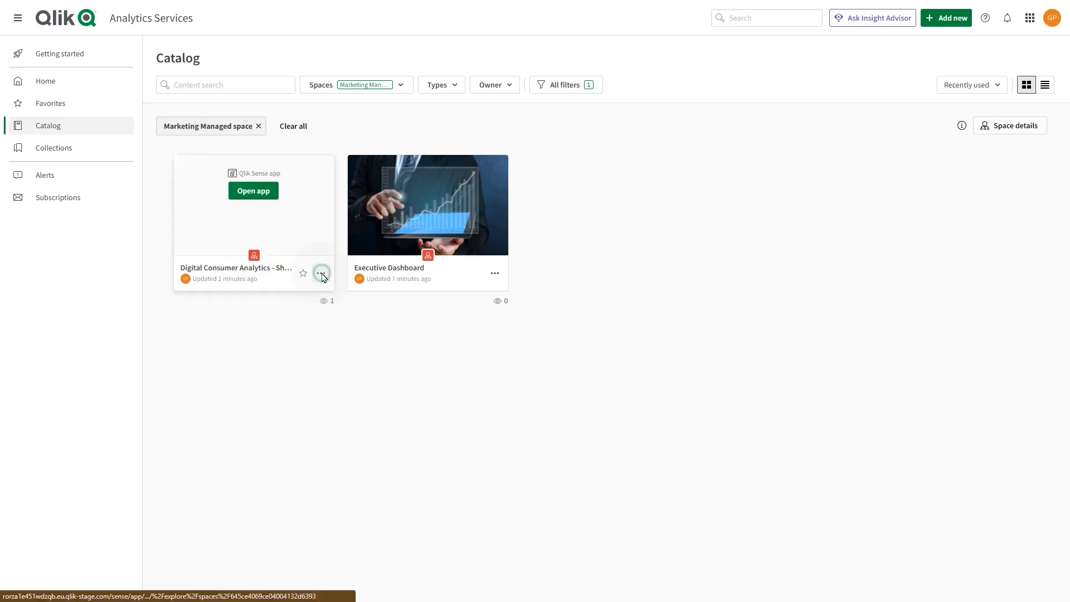
# Share the published Digital Consumer Analytics - Shoe Retail app with a user outside the space, granting Can view and Can contribute.
pyautogui.click(322, 273)
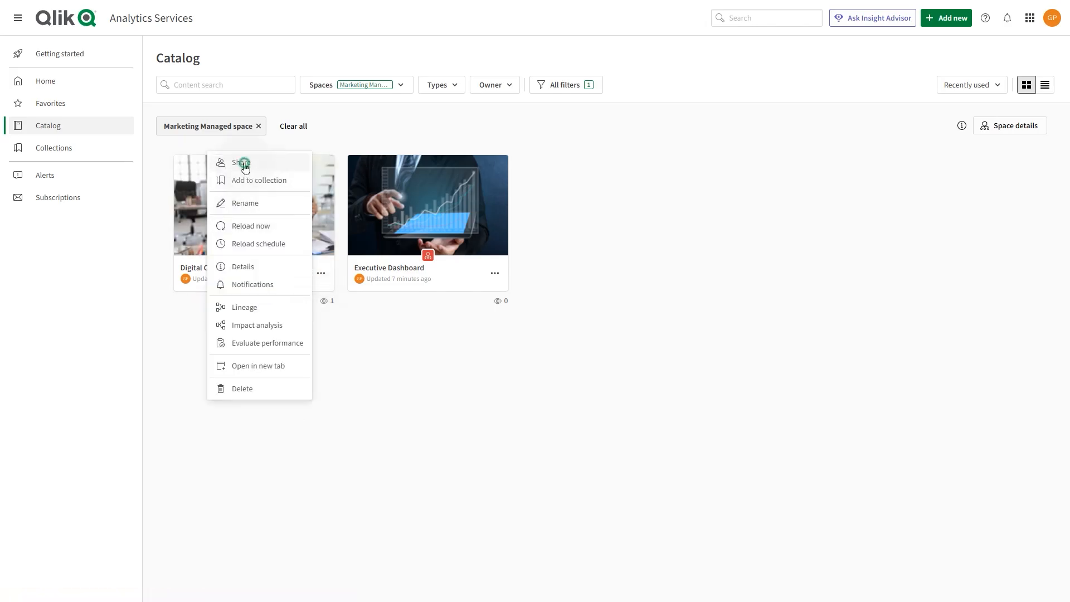
pyautogui.click(242, 163)
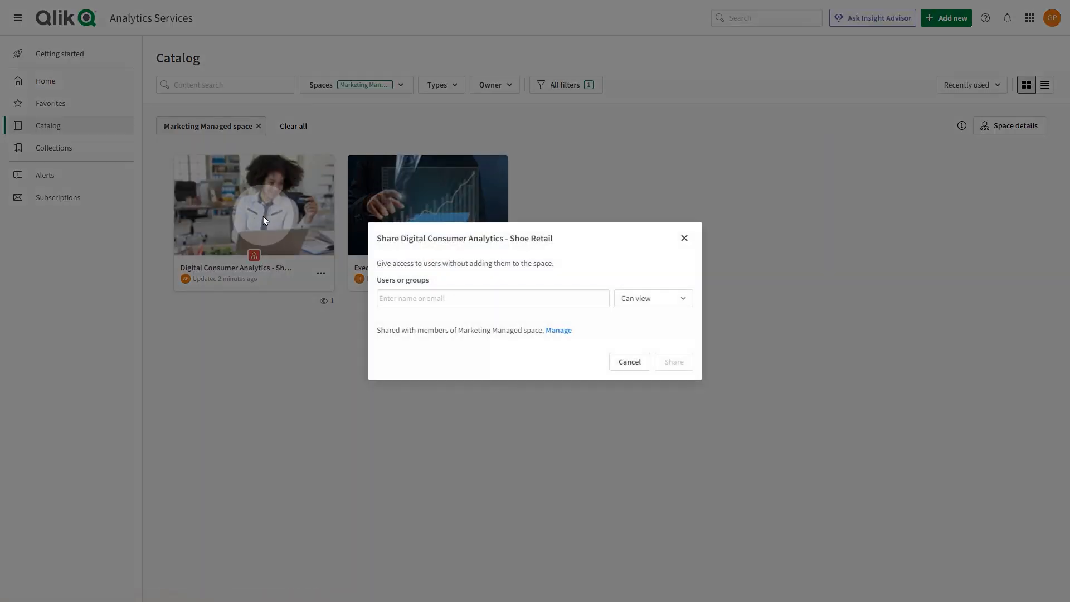
pyautogui.click(474, 293)
pyautogui.write('mic')
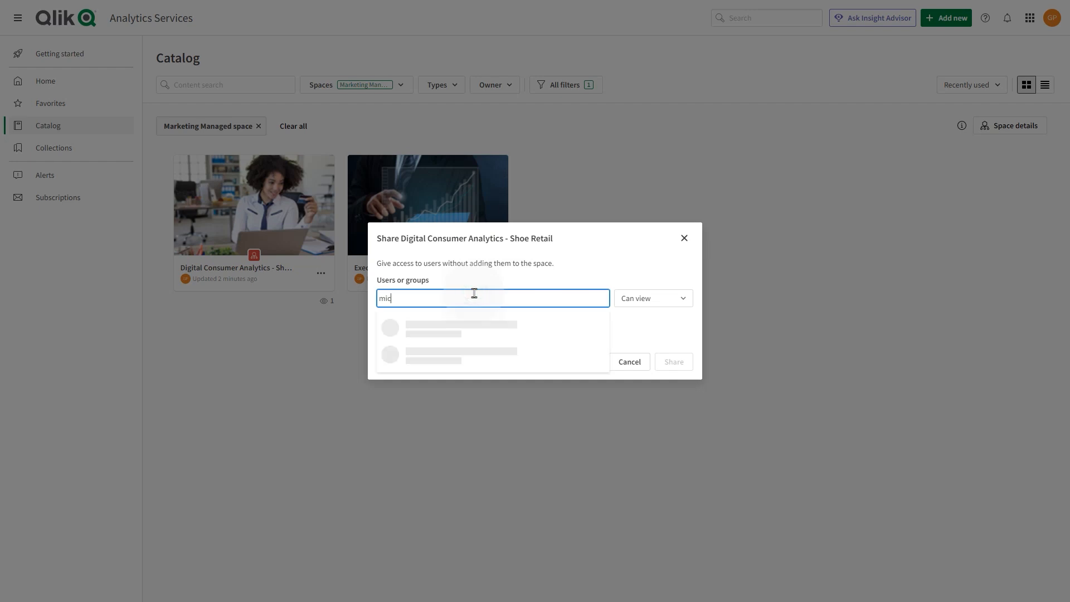
pyautogui.click(470, 322)
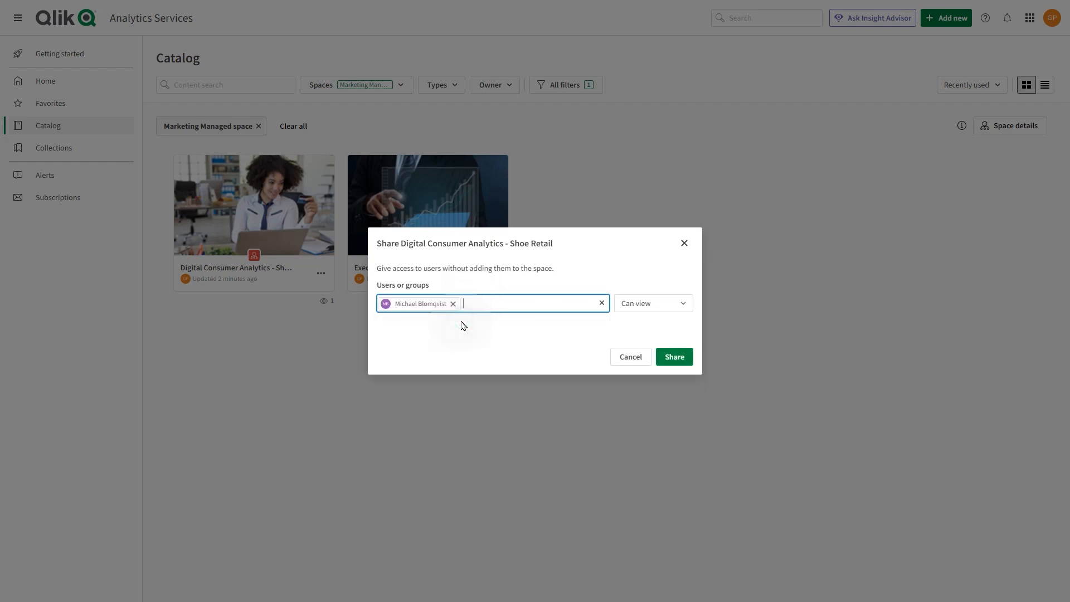
pyautogui.click(654, 307)
pyautogui.click(528, 390)
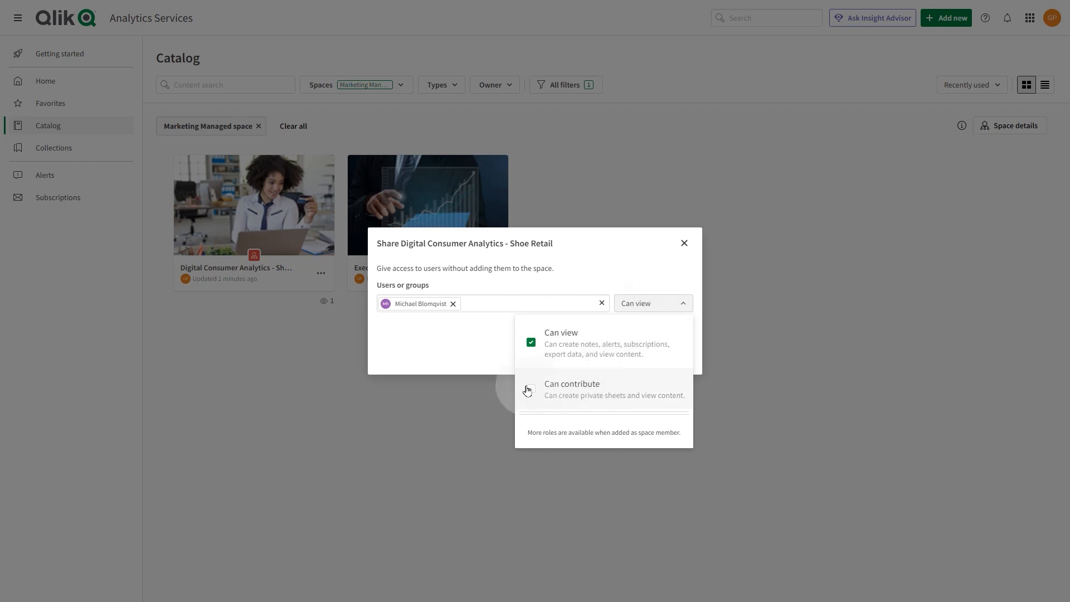
pyautogui.click(498, 352)
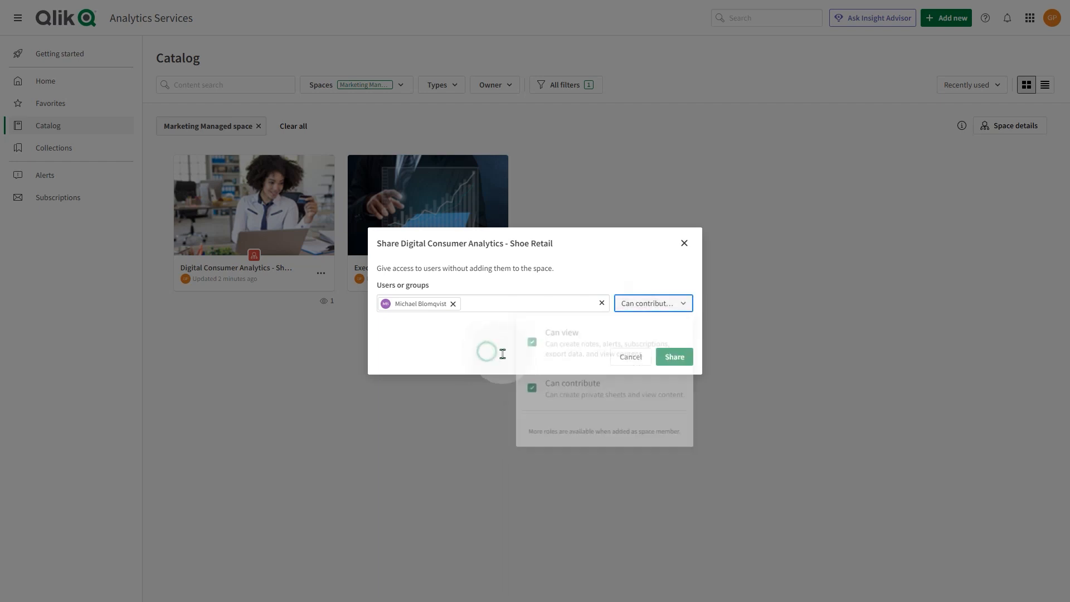
pyautogui.click(672, 357)
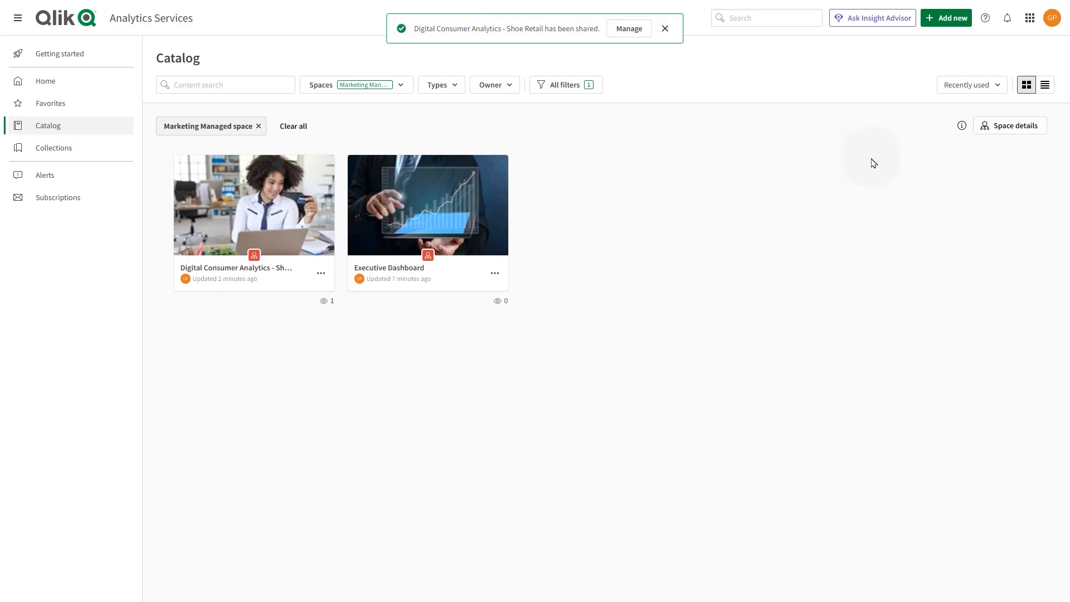
# Open the member list of Marketing Managed space to review who has access and with which roles.
pyautogui.click(1012, 127)
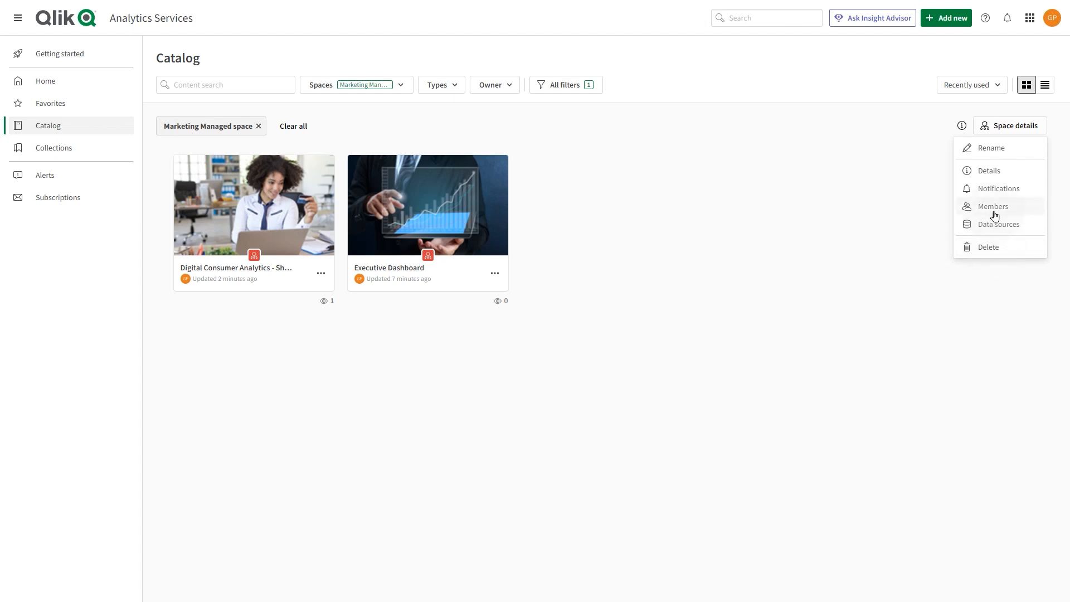
pyautogui.click(993, 208)
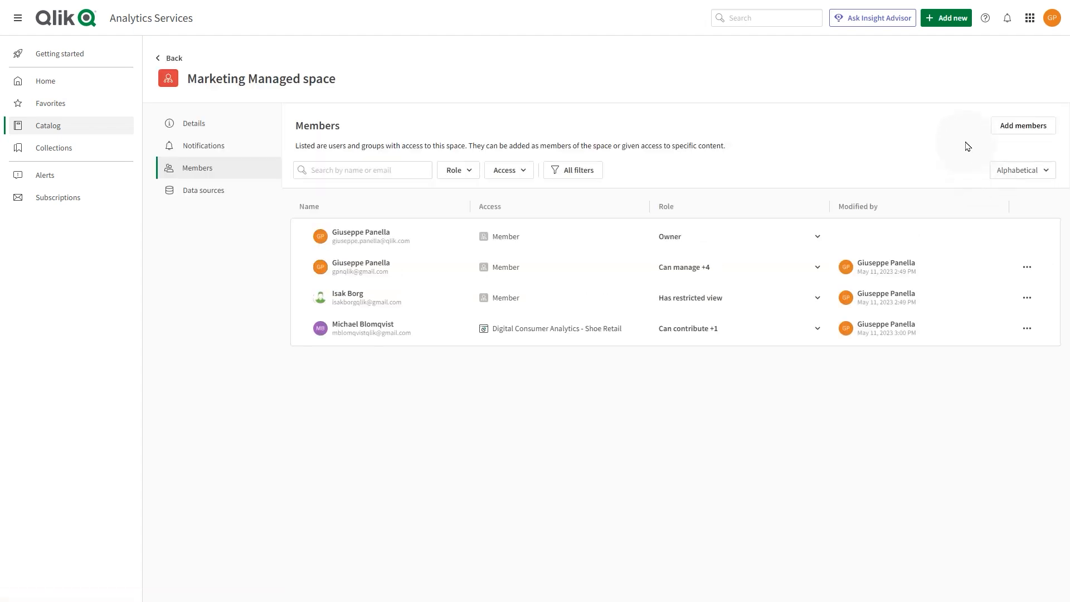